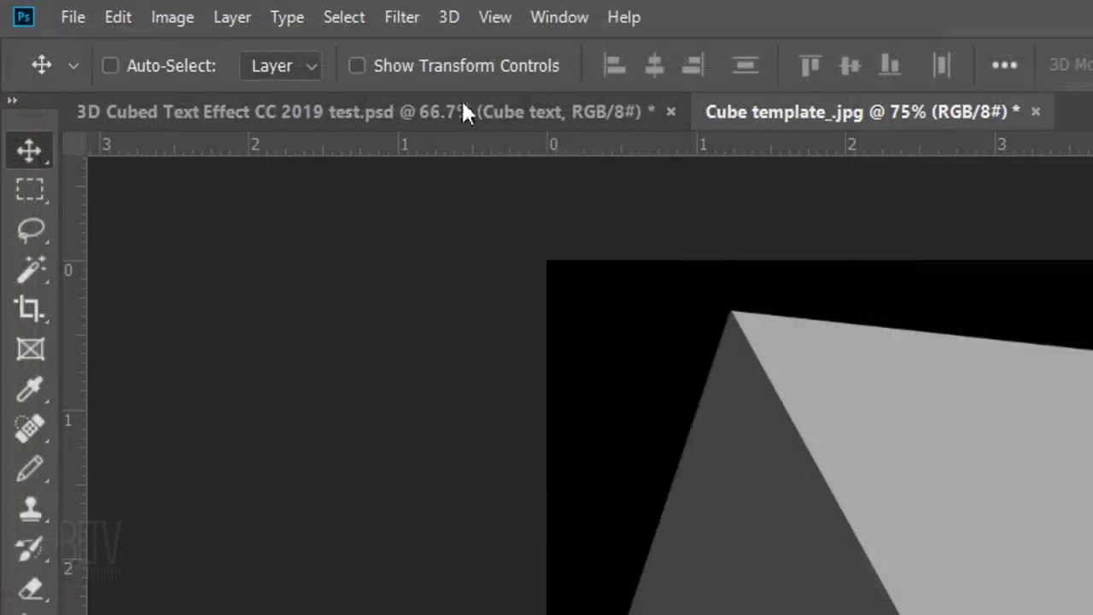
In Vanishing Point, draw a grid-100 perspective plane over the cube's top face and adjust its top corners
click(171, 7)
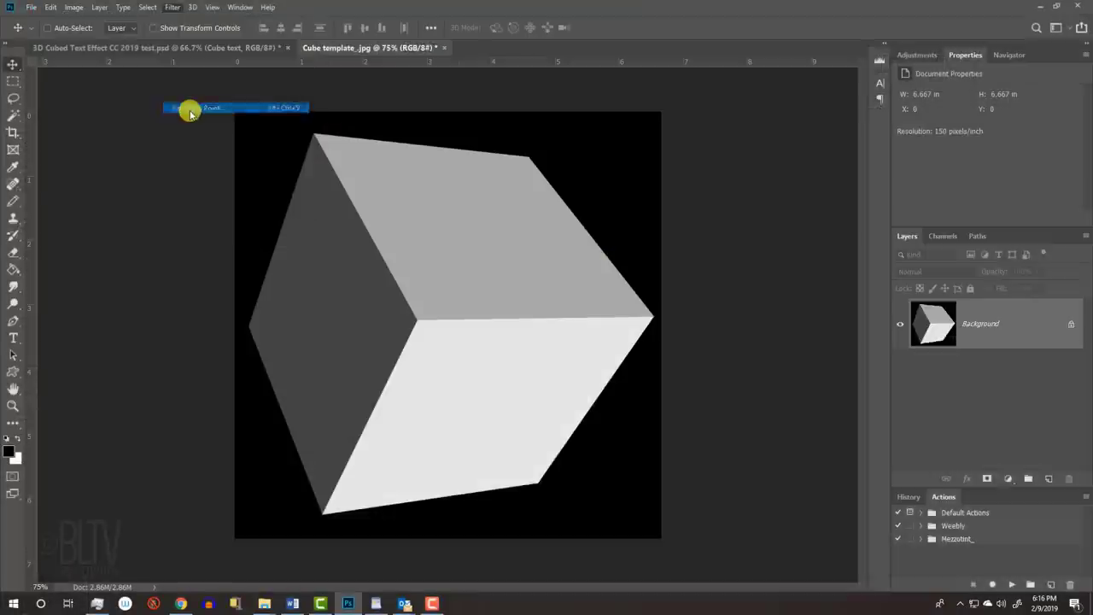
click(451, 254)
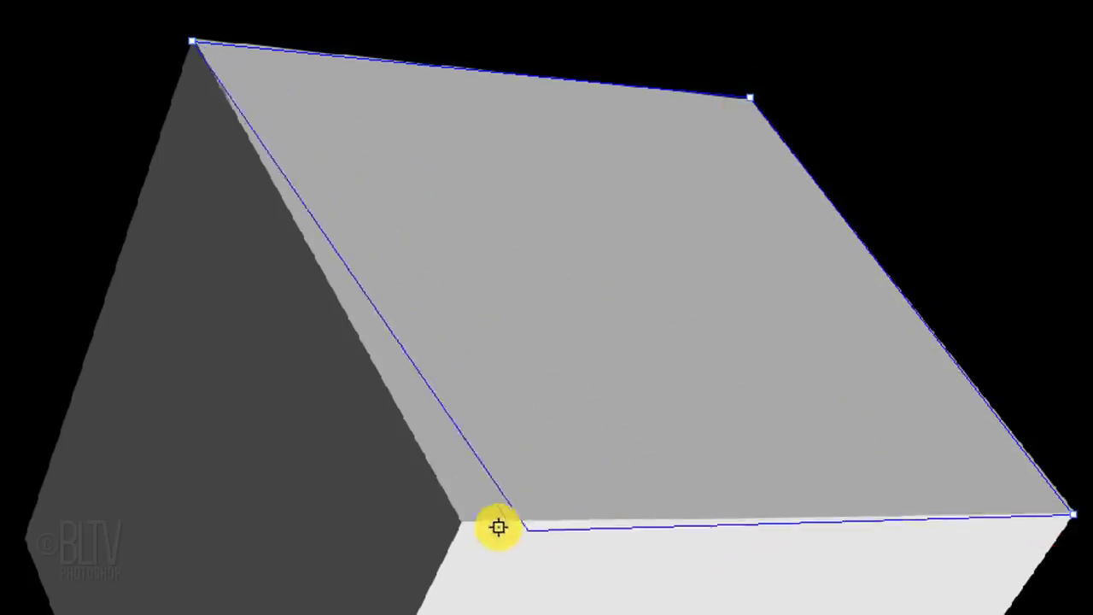
click(461, 519)
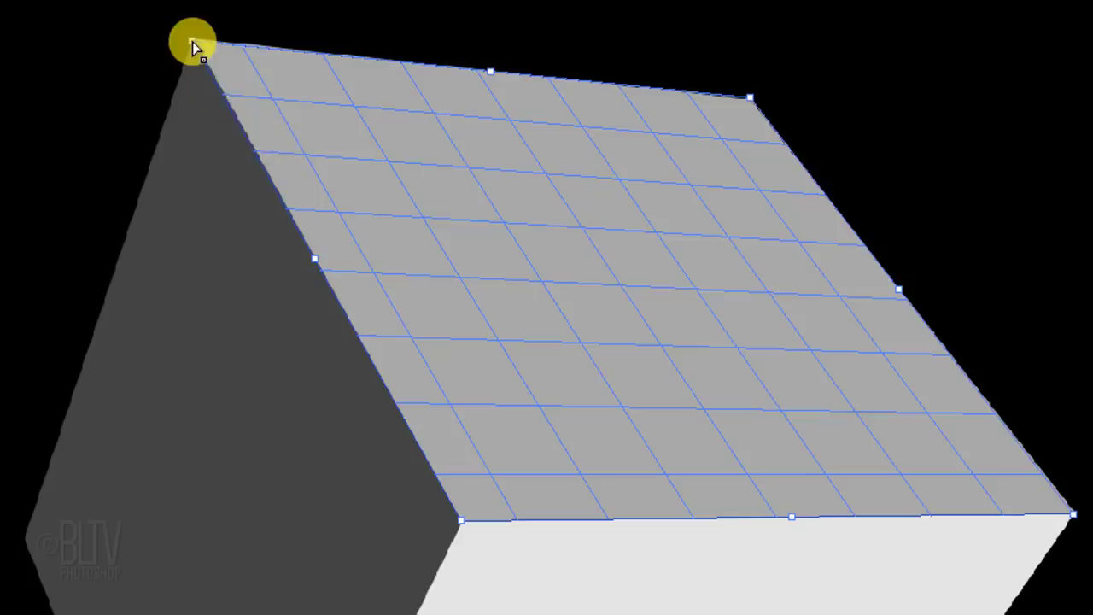
key(ctrl)
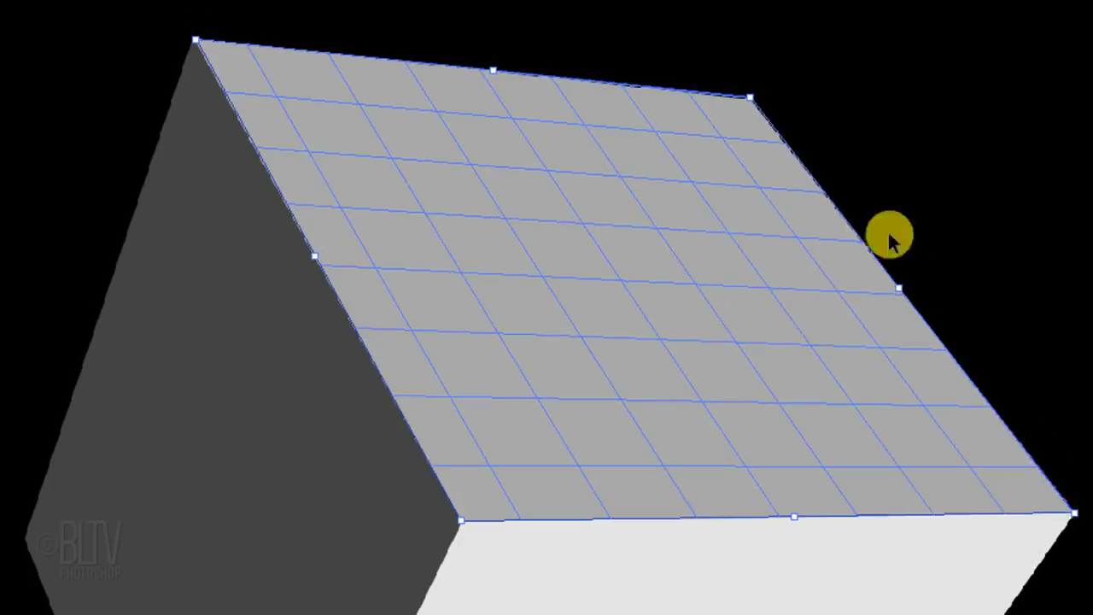
key(ctrl)
drag(753, 91, 749, 98)
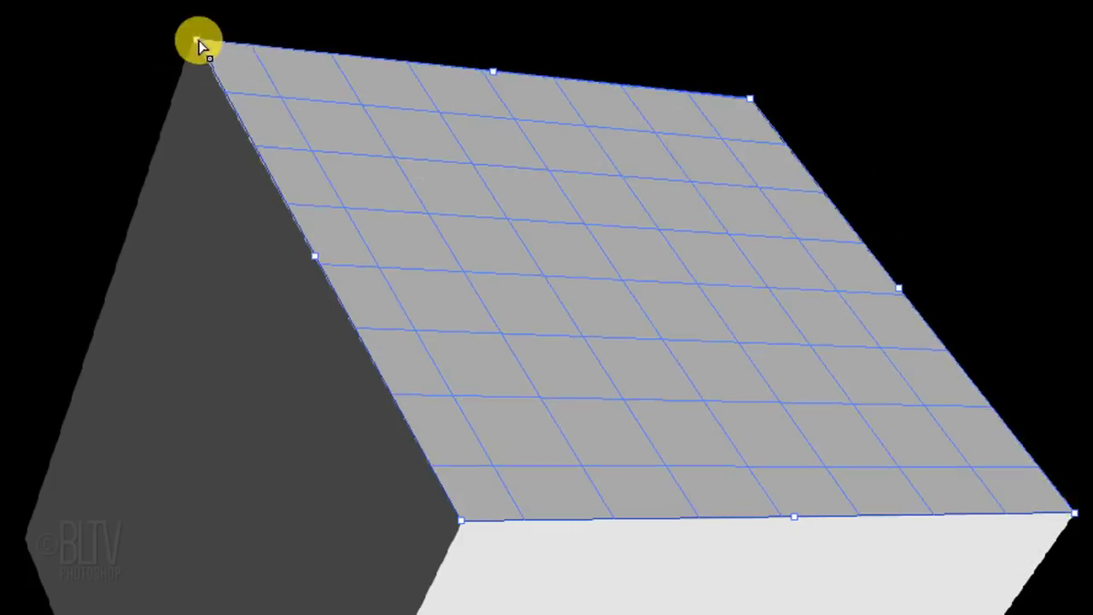
key(ctrl)
drag(197, 40, 194, 41)
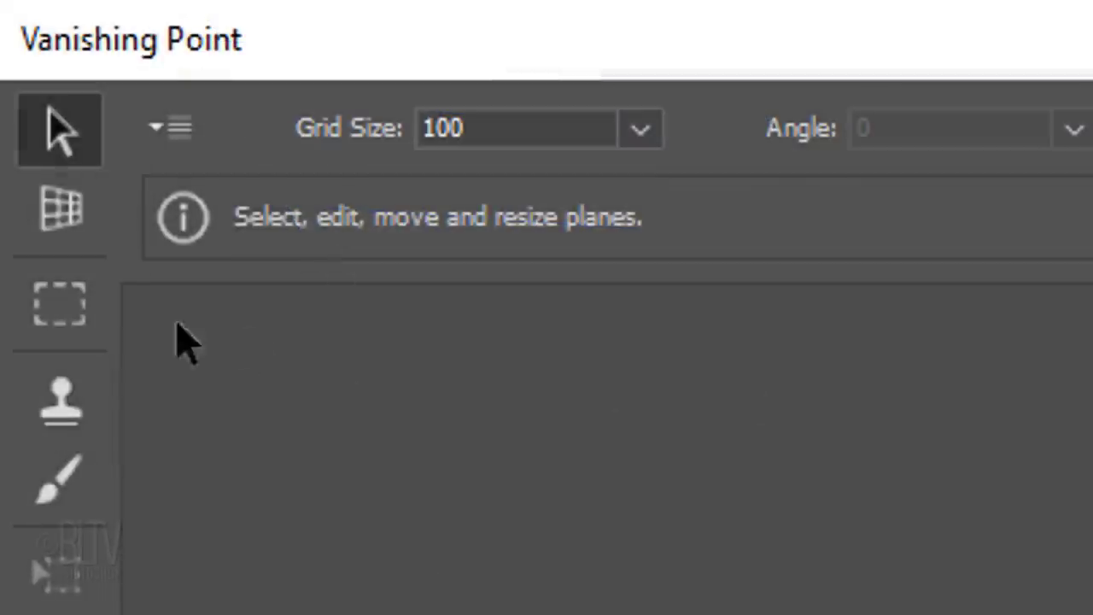
Pull perpendicular perspective planes onto the cube's left and right faces, then accept them with OK
click(77, 219)
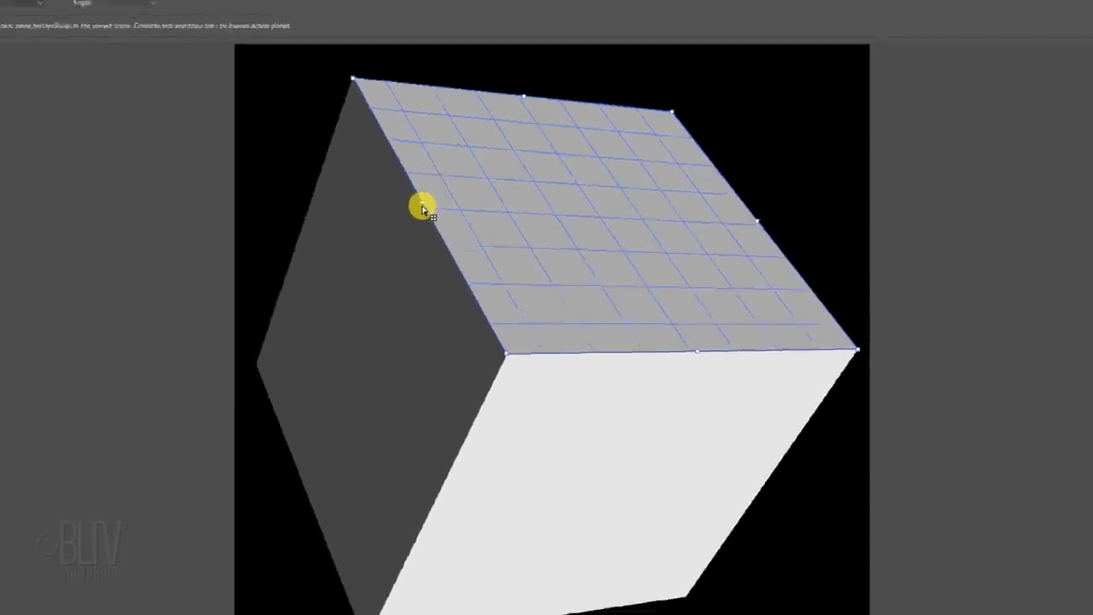
key(ctrl)
drag(453, 195, 339, 418)
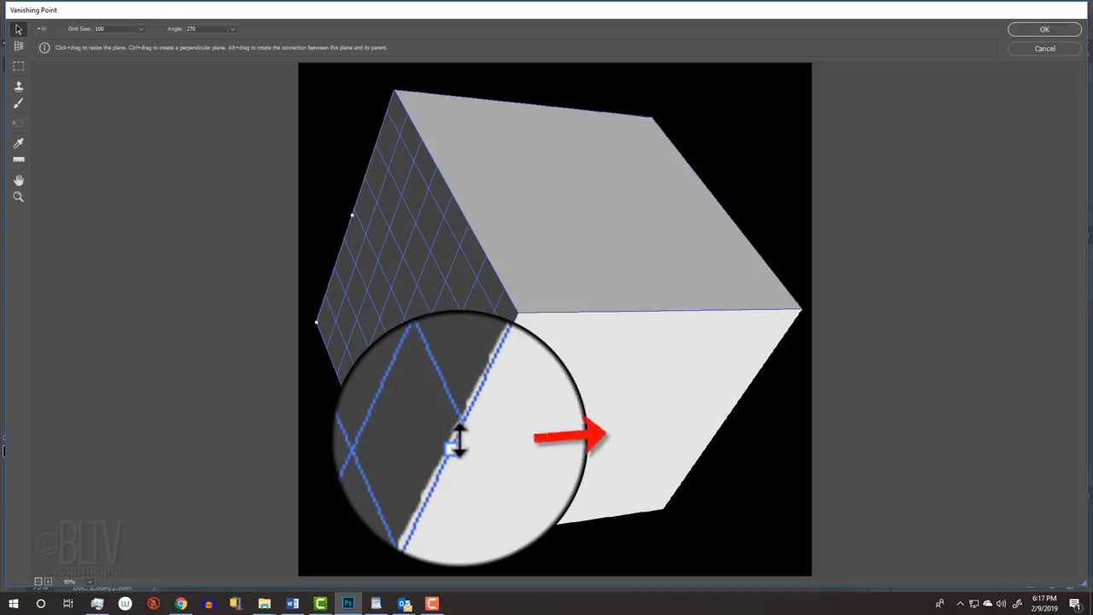
key(ctrl)
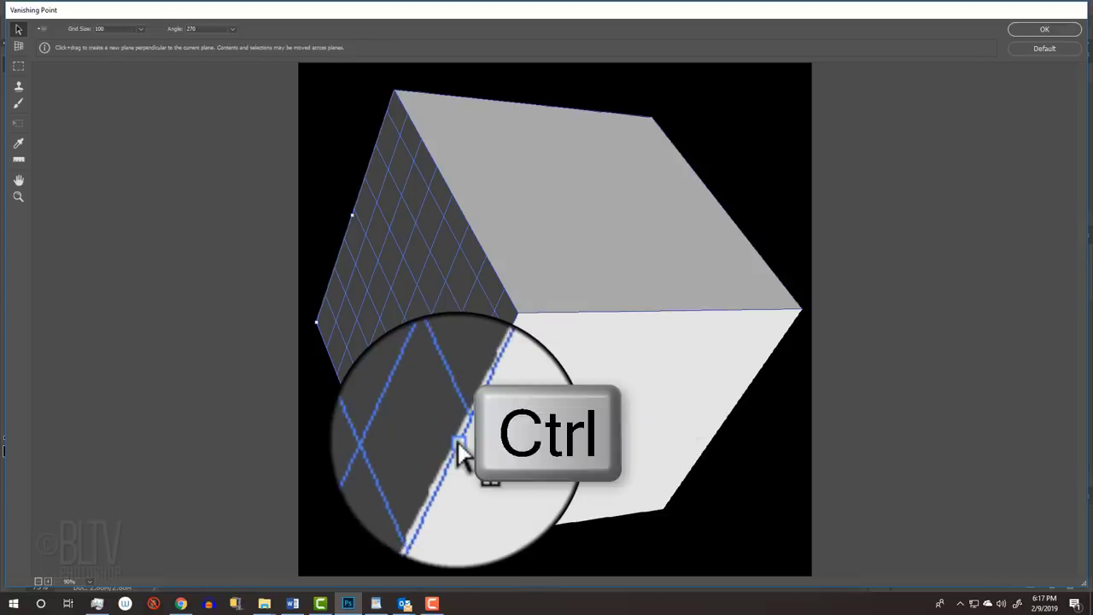
drag(460, 444, 724, 413)
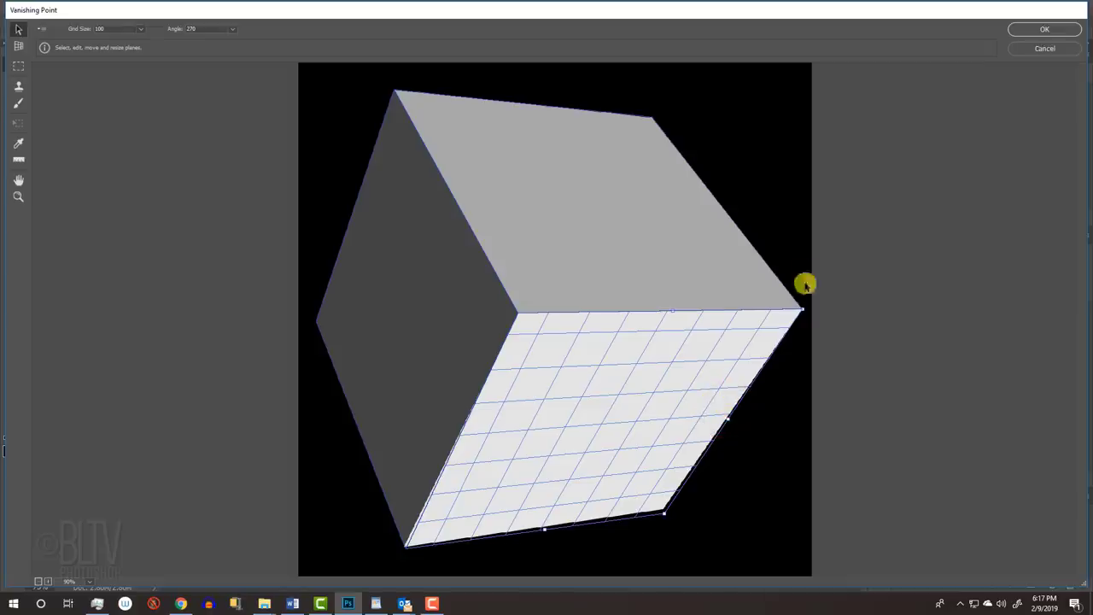
click(1041, 30)
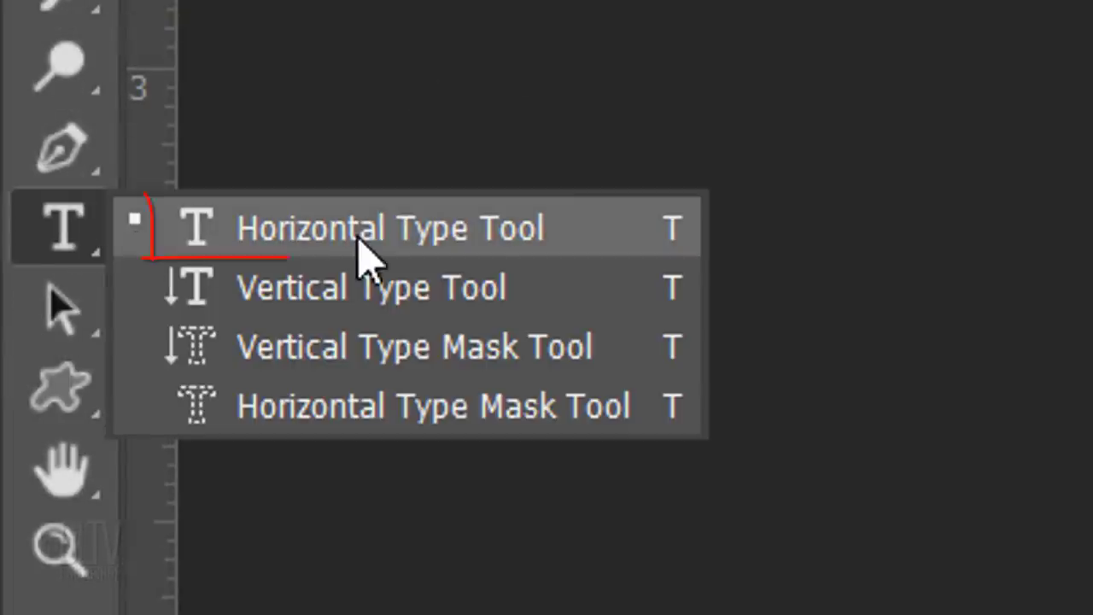
Set the type tool to Alfa Slab One at 93 pt and give the text 76 pt leading
click(376, 248)
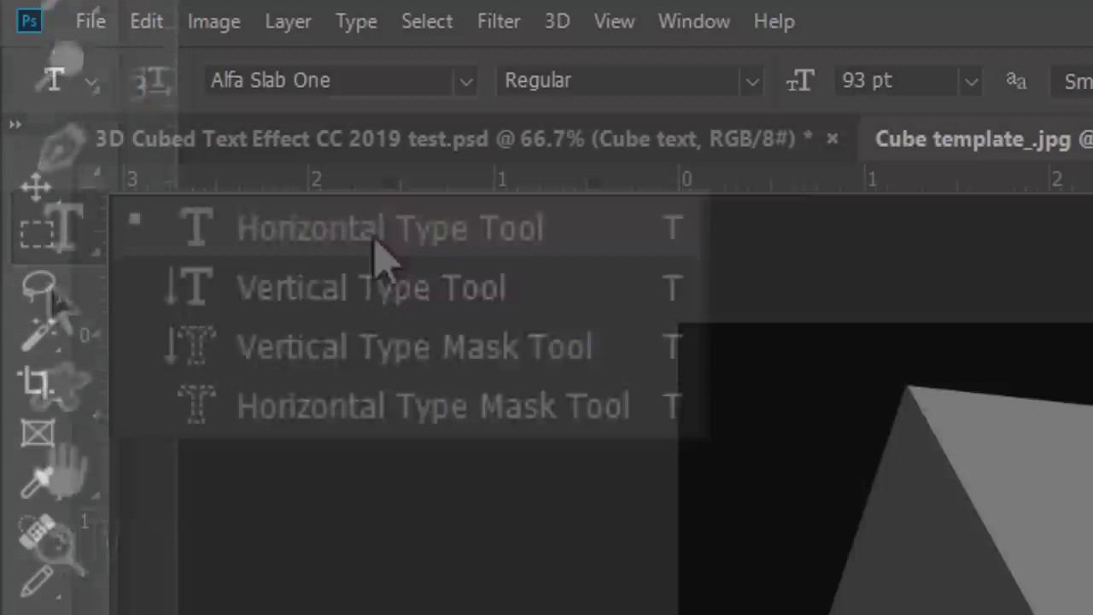
click(463, 79)
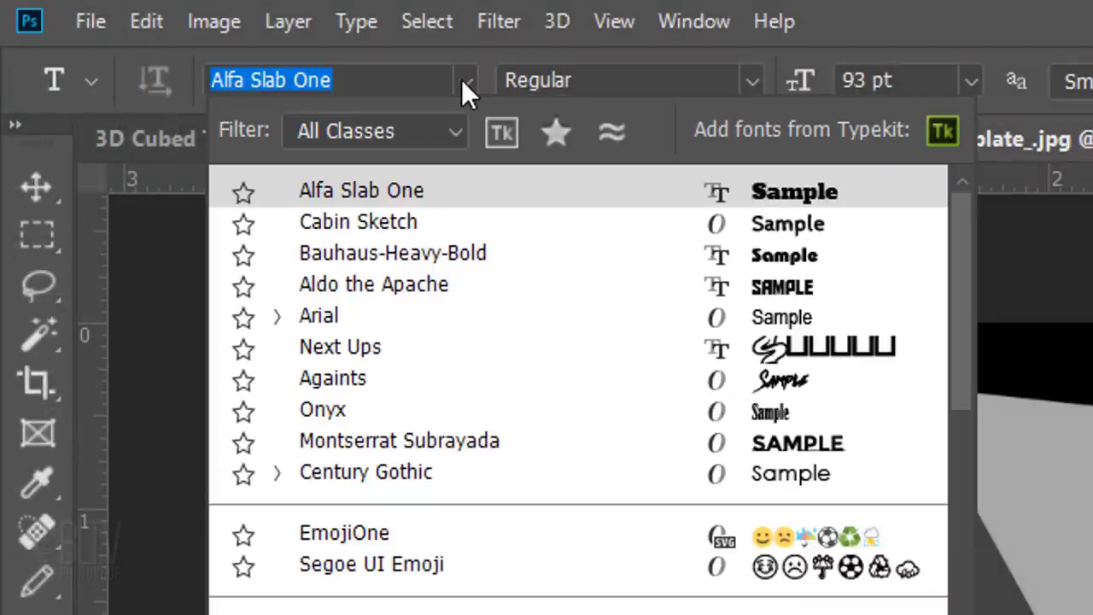
click(386, 198)
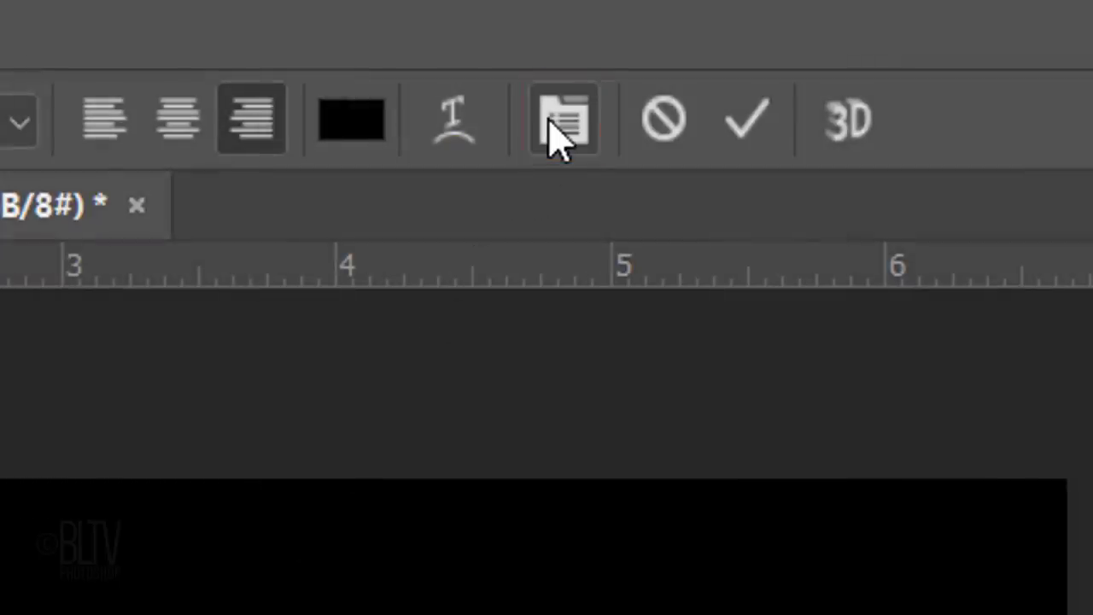
click(559, 133)
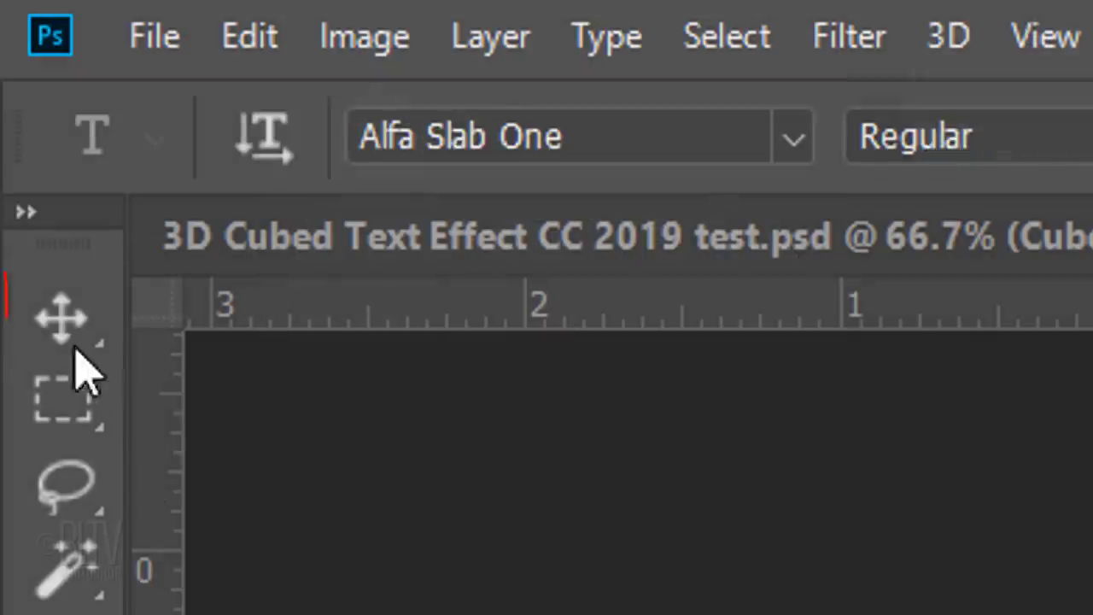
Move the THINK text down-left, duplicate it with Ctrl+J, and hide the original TH INK layer
click(67, 325)
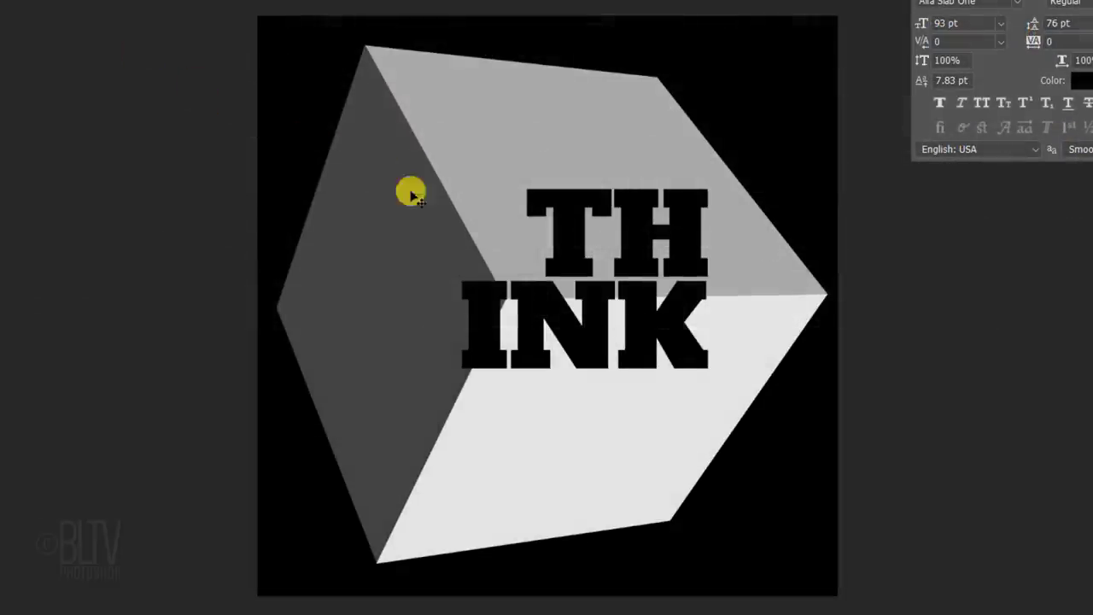
drag(615, 276, 589, 294)
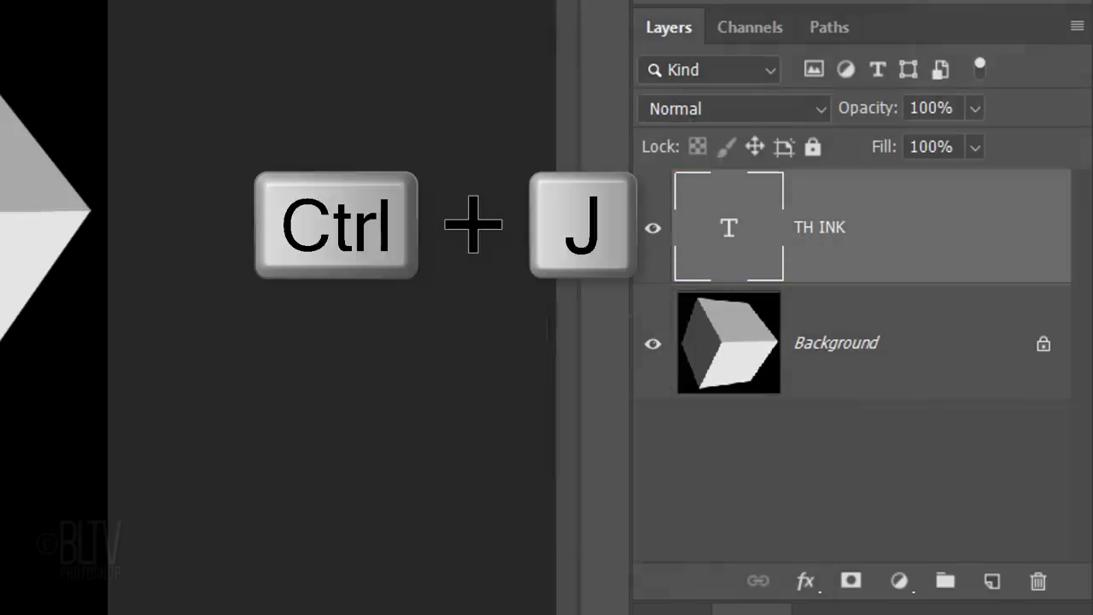
key(ctrl+j)
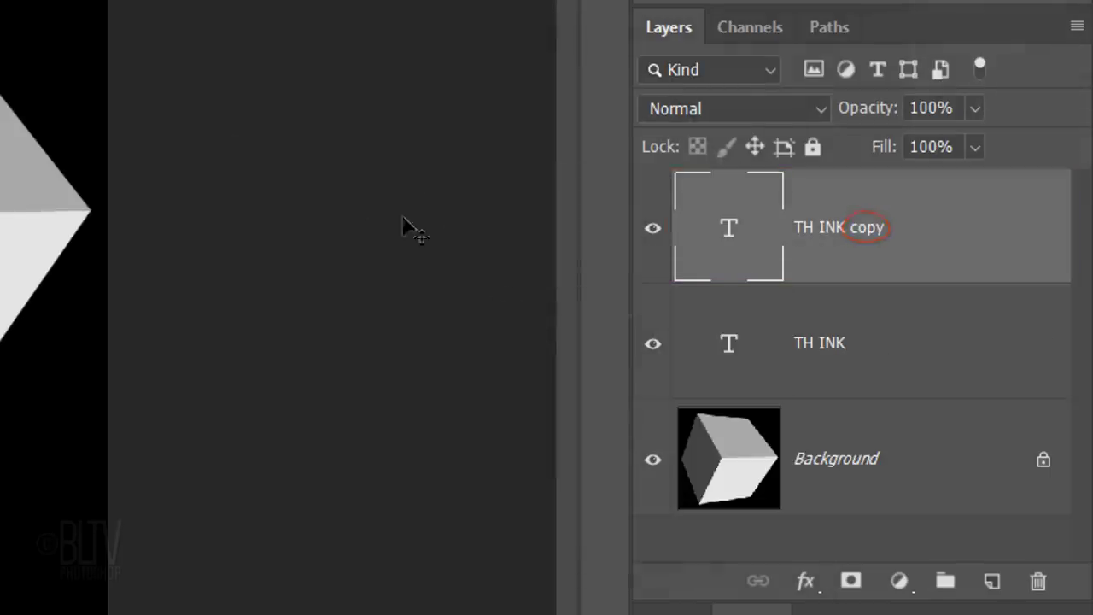
click(652, 346)
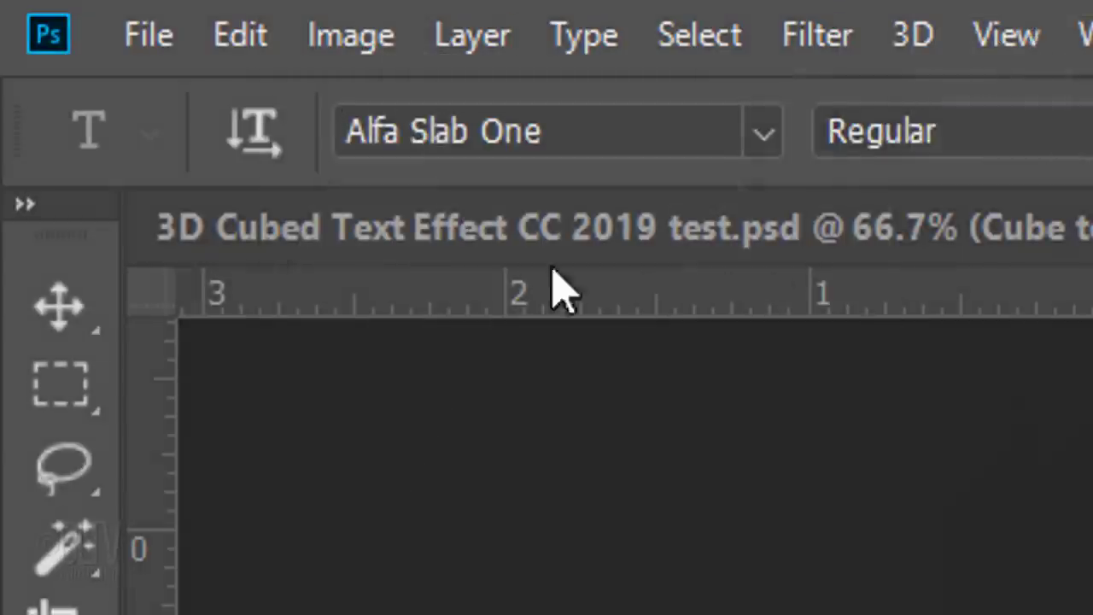
Move the copy left and retype it as OUT on one line and SIDE below
click(72, 303)
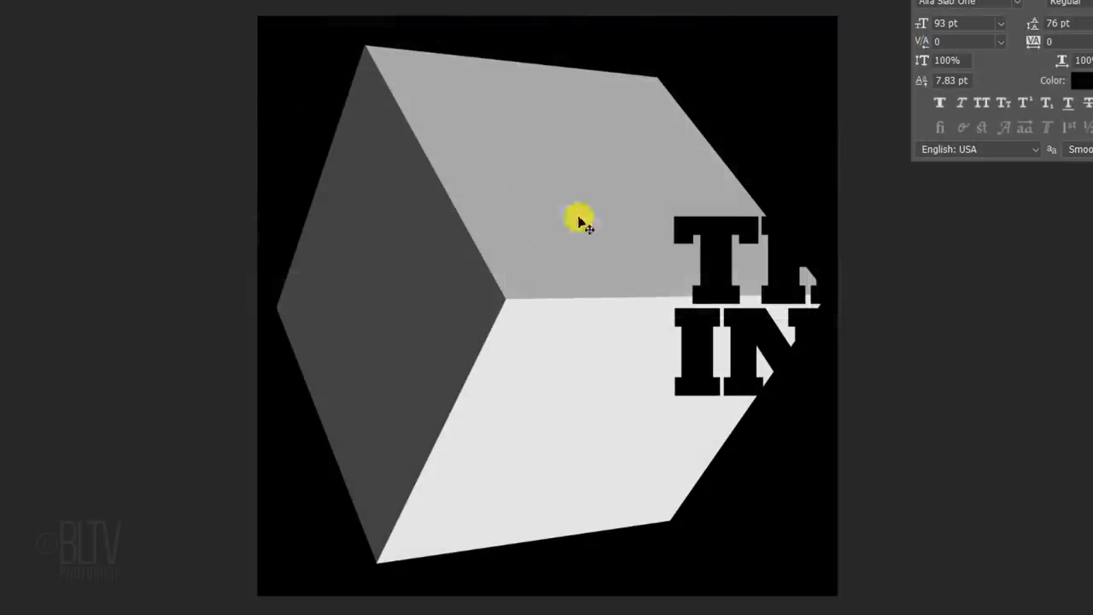
drag(727, 256, 511, 250)
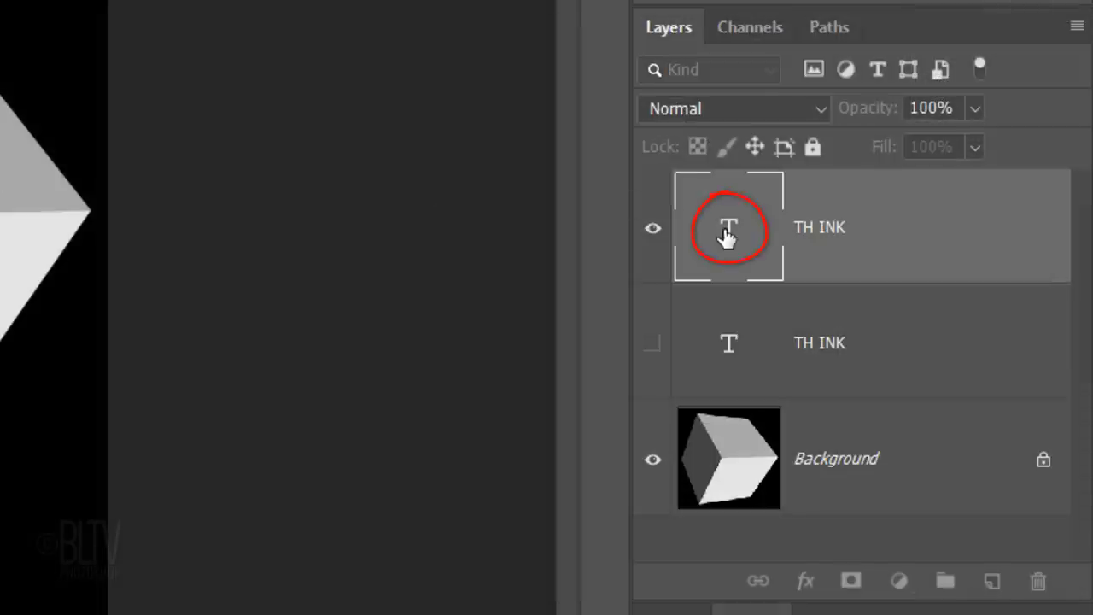
double_click(727, 235)
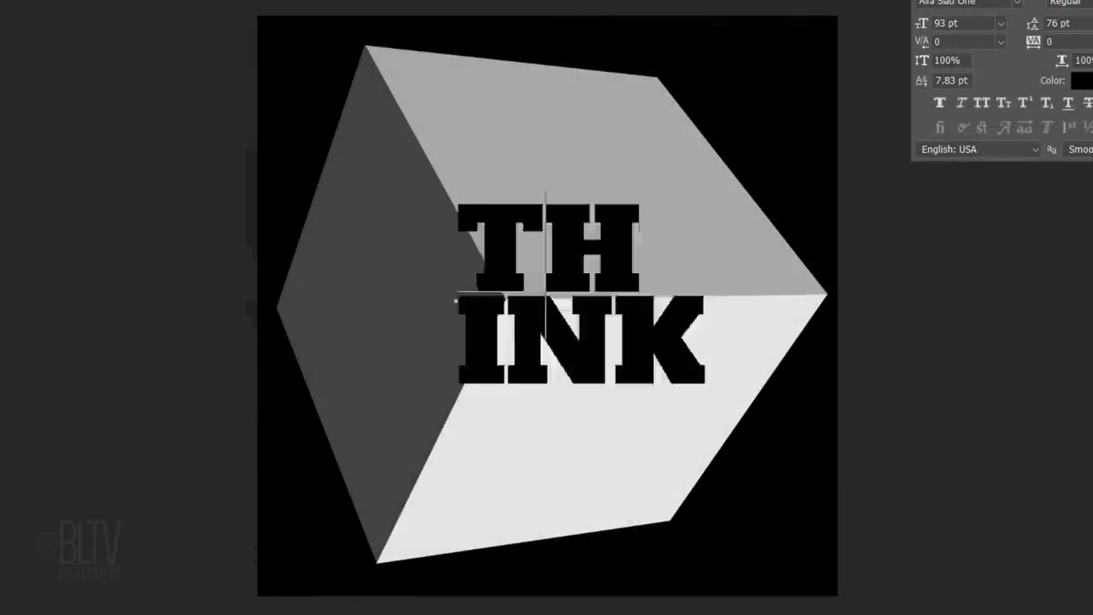
text(OUT)
key(Return)
text(SIDE)
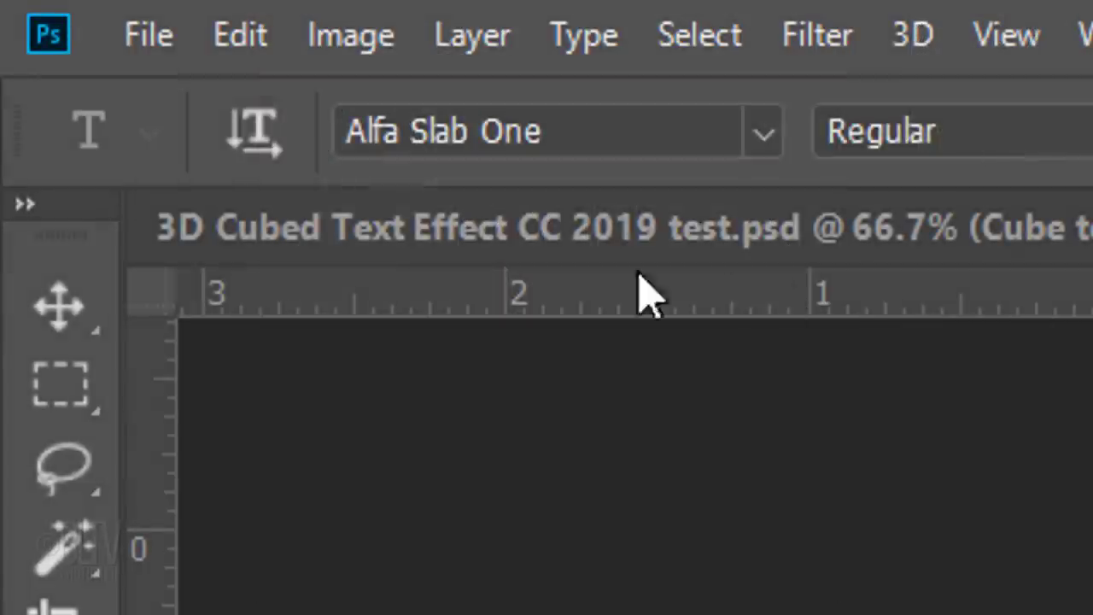
Duplicate the OUT SIDE layer, hide the original, and retype the copy as stacked THE BOX
click(73, 301)
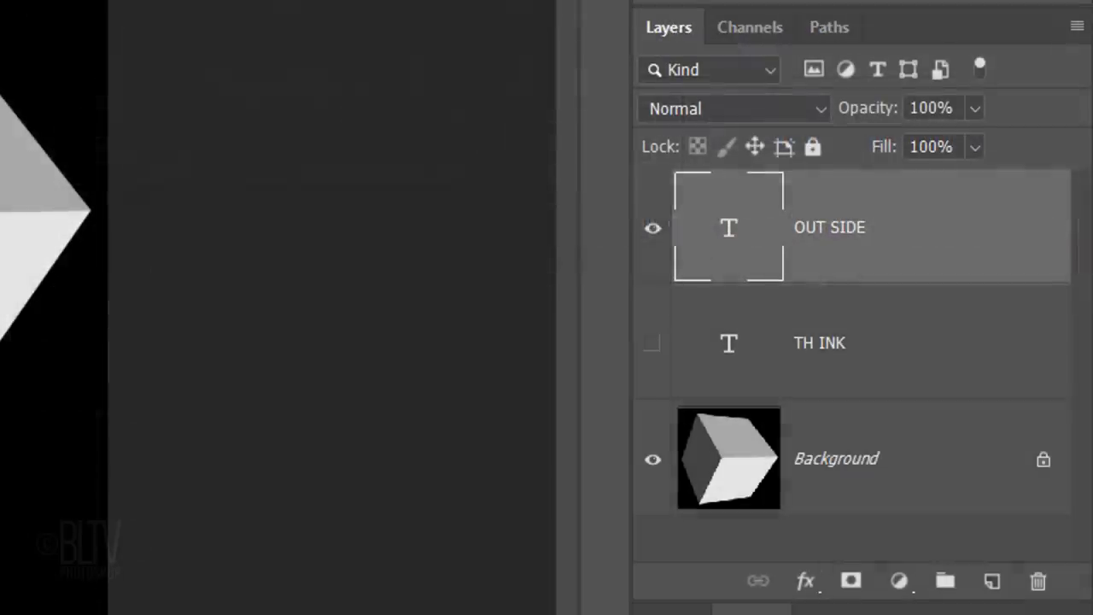
key(ctrl+j)
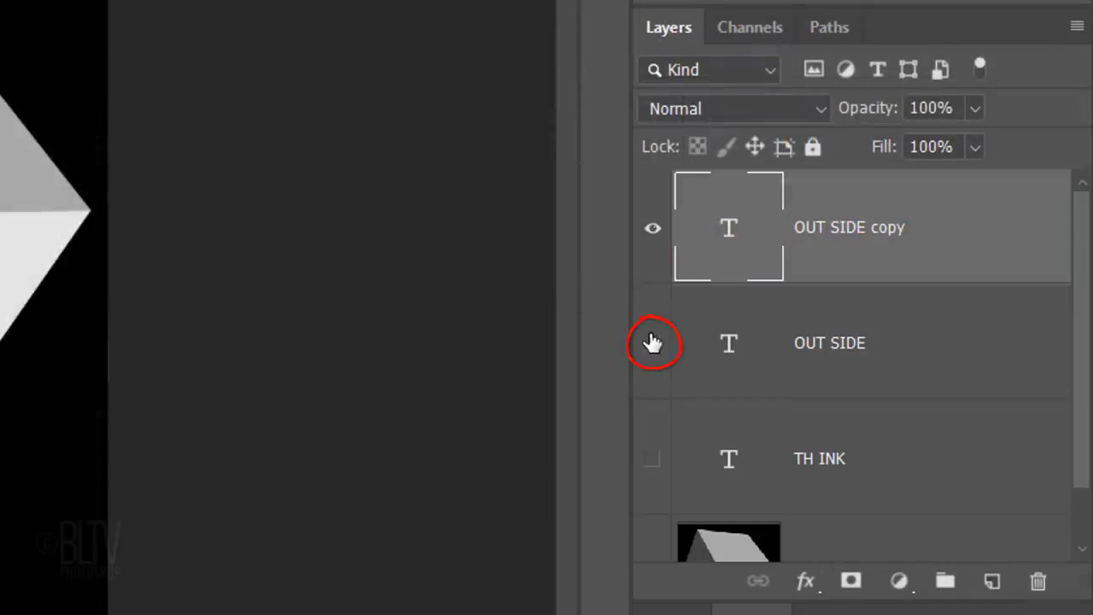
click(653, 343)
double_click(727, 229)
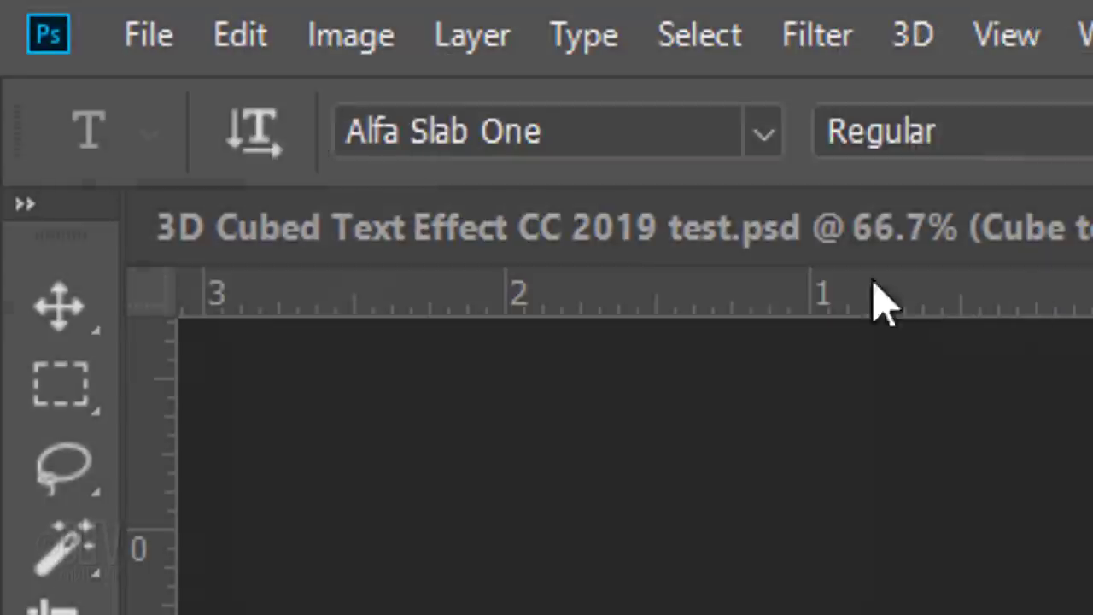
click(73, 317)
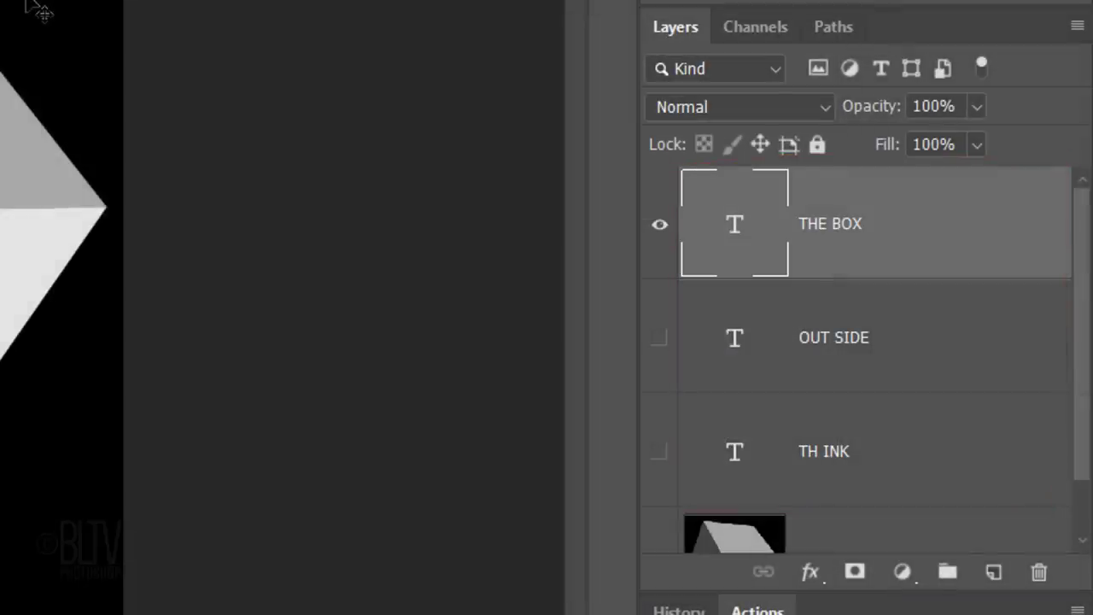
Hide THE BOX, group all three text layers with Ctrl+G, and name the group 'text'
click(658, 226)
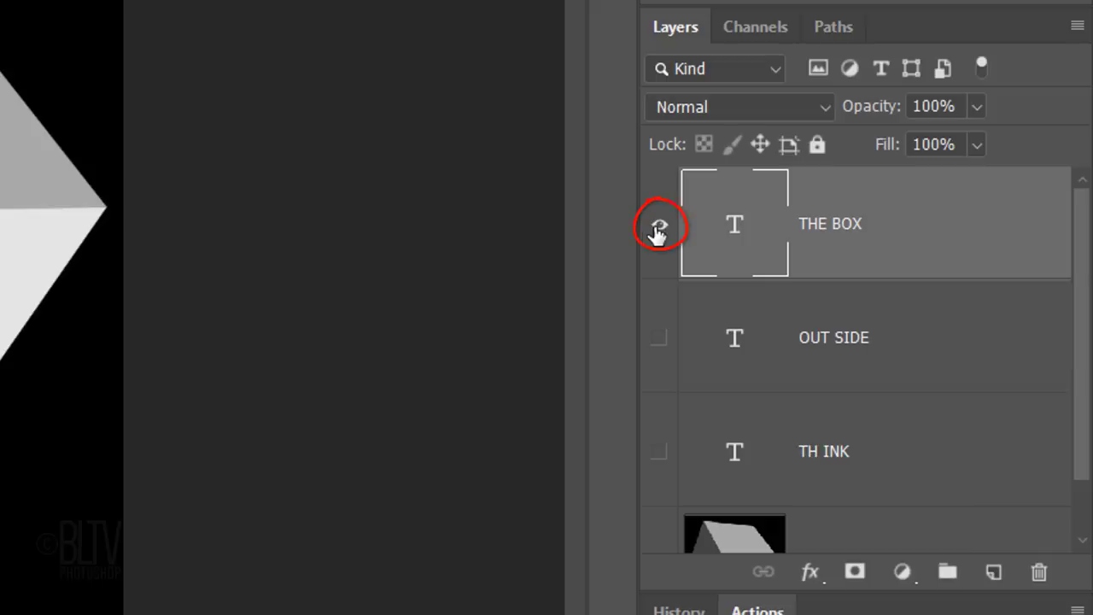
shift+click(760, 457)
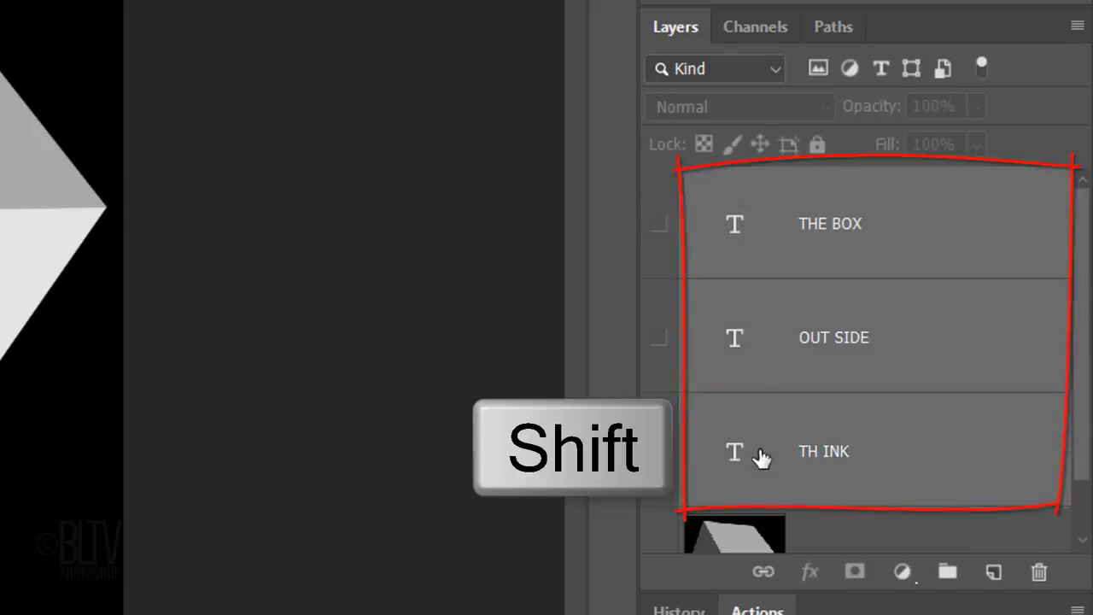
key(ctrl+g)
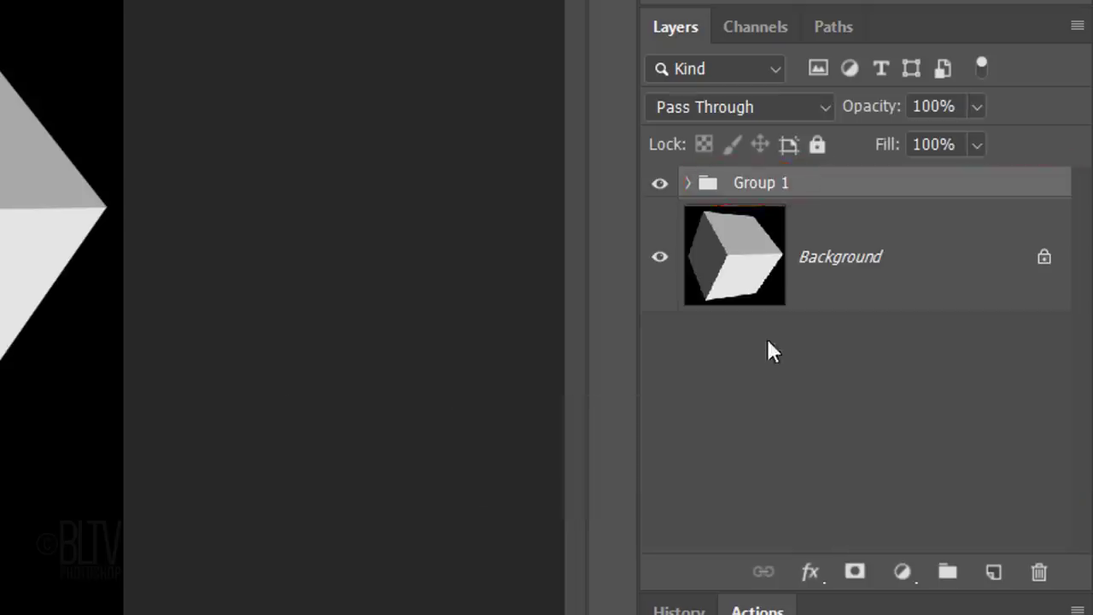
double_click(751, 185)
text(text)
key(Return)
On a new empty layer, paste THE BOX into Vanishing Point and place it in perspective on the cube's lower face
ctrl+click(993, 574)
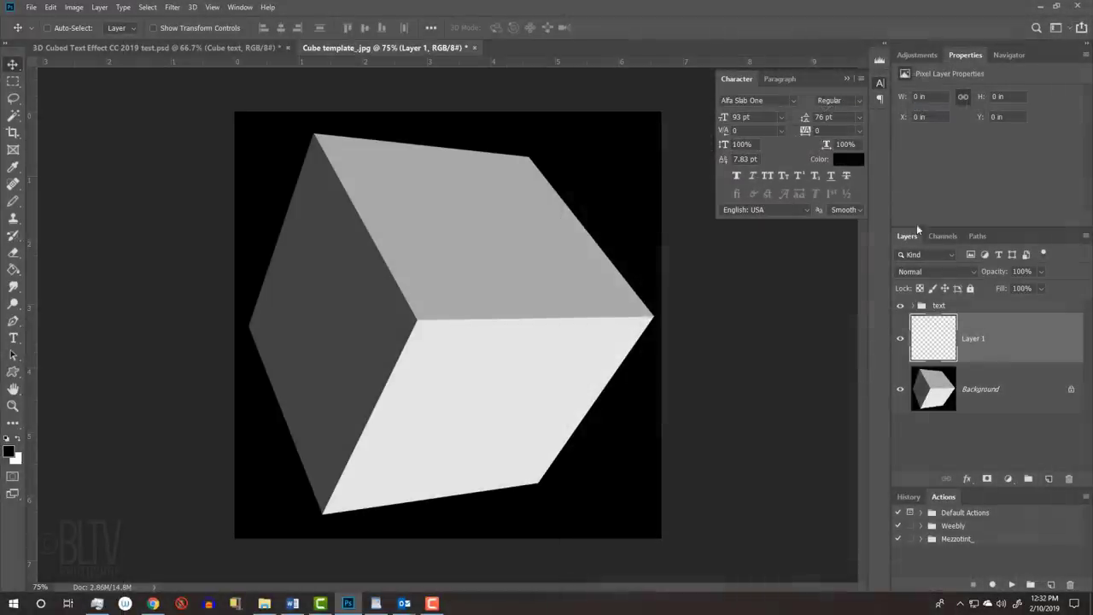
click(849, 77)
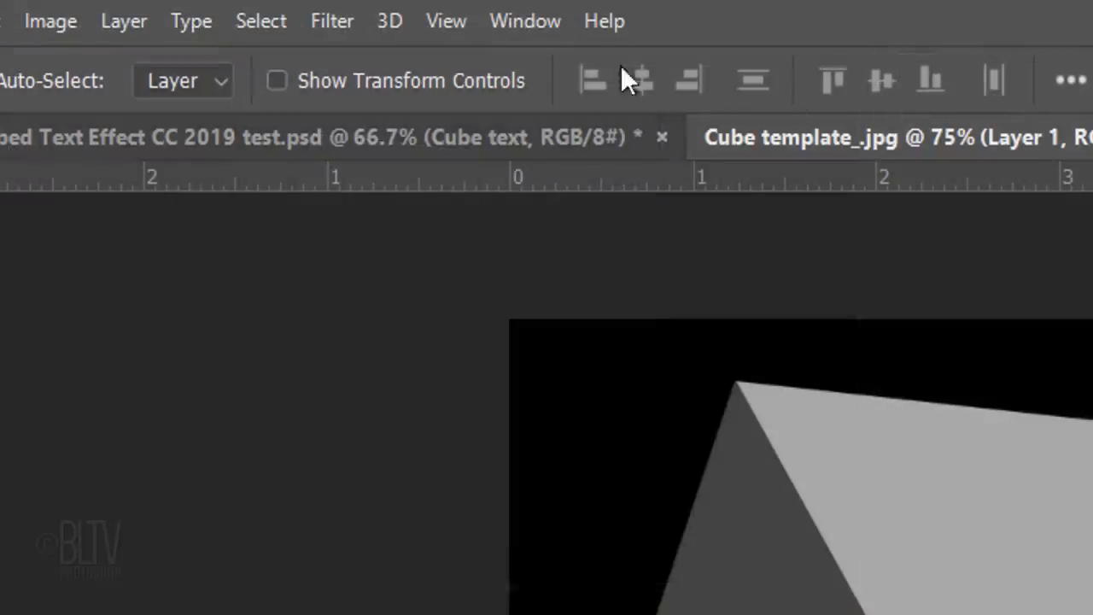
click(332, 21)
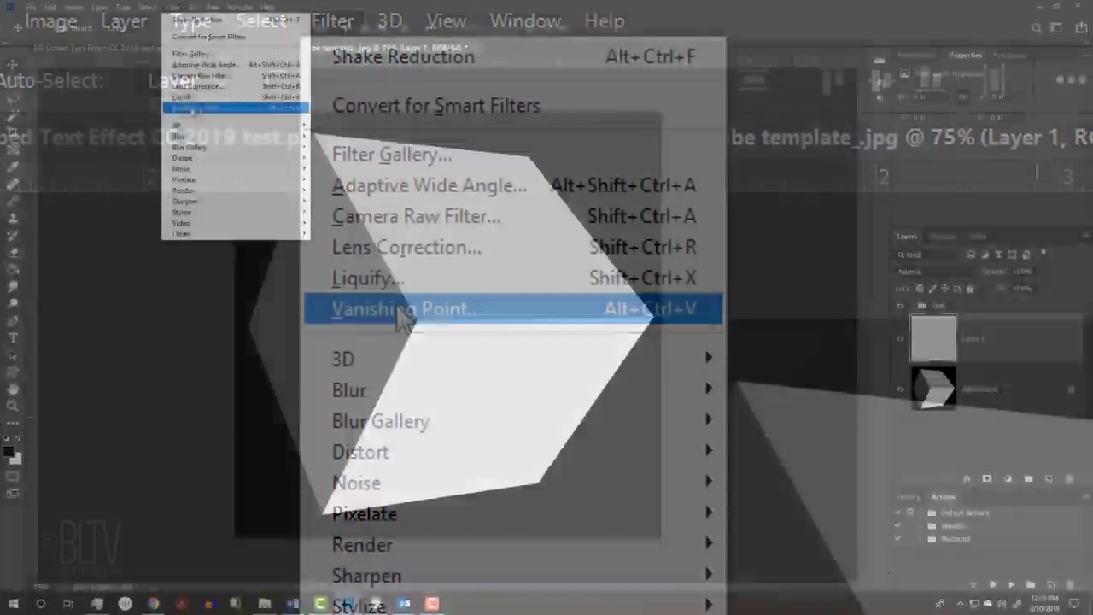
click(397, 306)
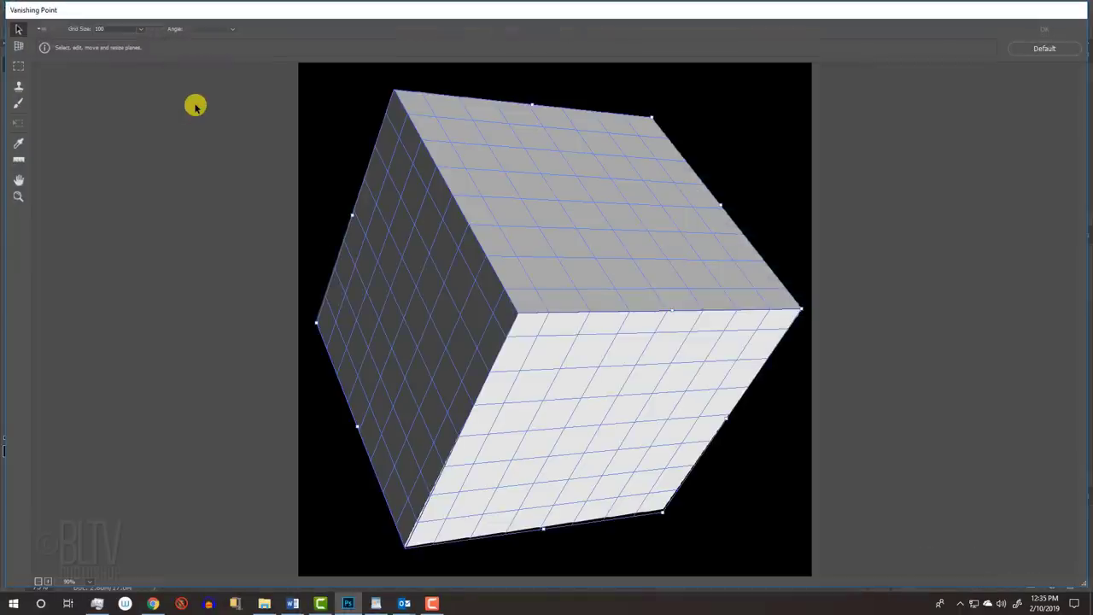
key(ctrl+v)
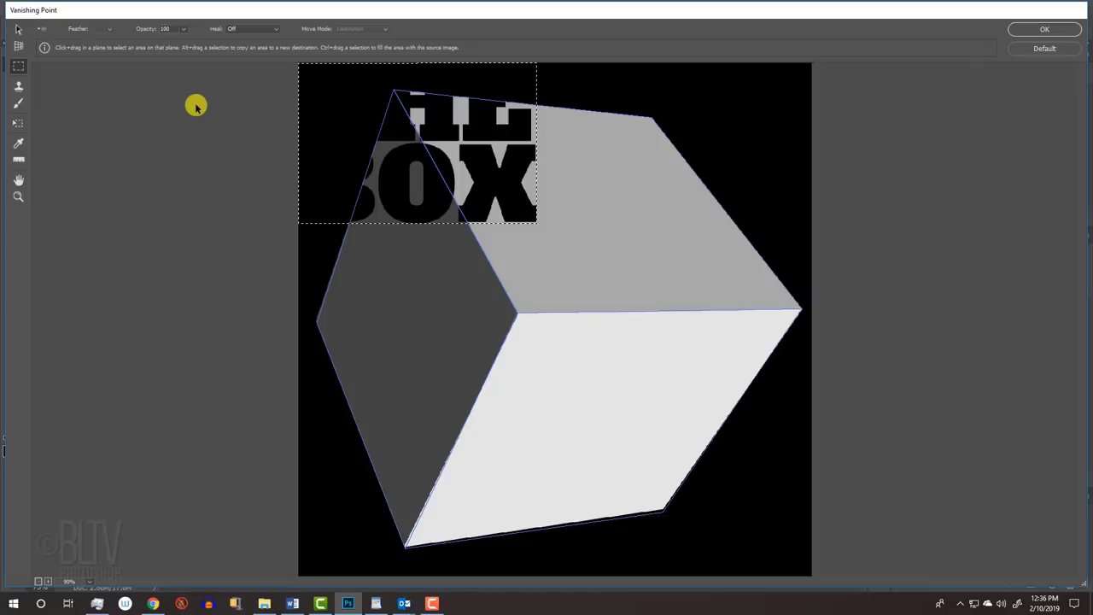
drag(453, 132, 660, 392)
click(20, 124)
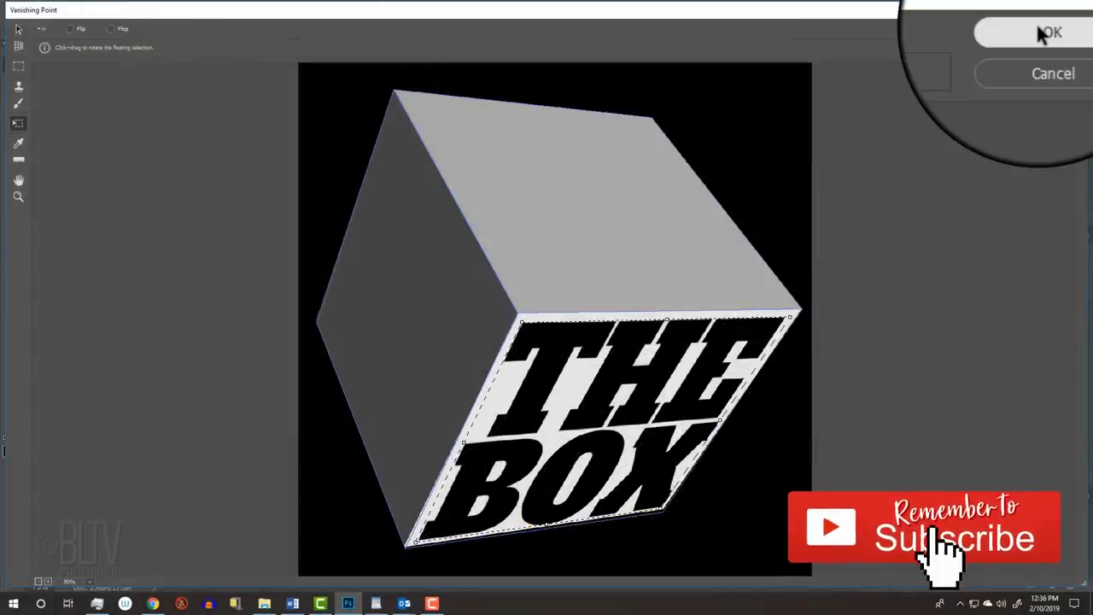
Apply the perspective THE BOX to Layer 1, then show and select the TH INK layer in the text group
click(1038, 31)
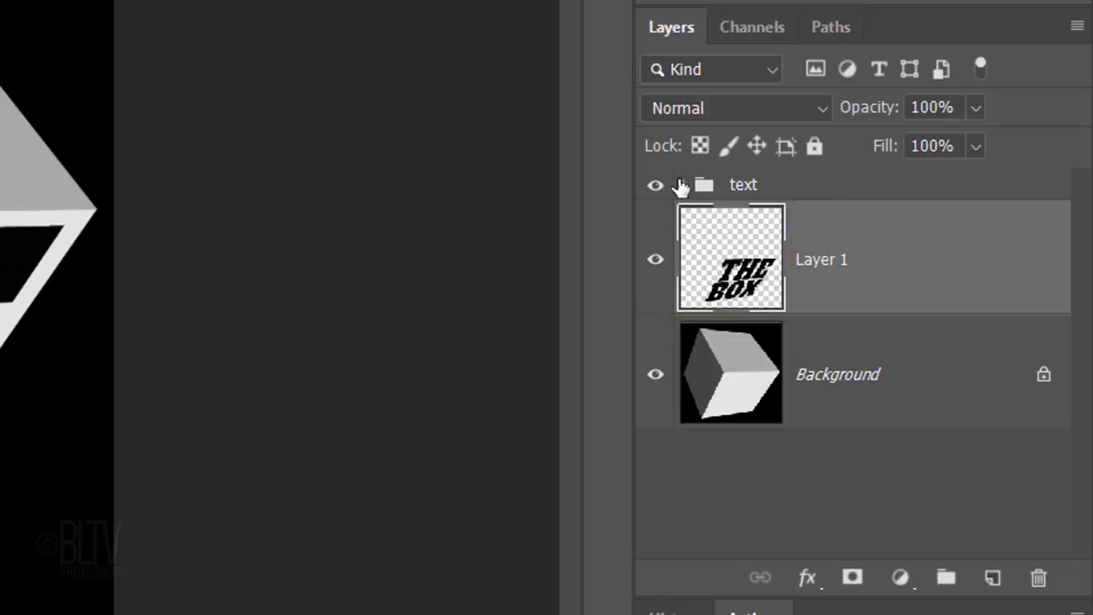
click(683, 187)
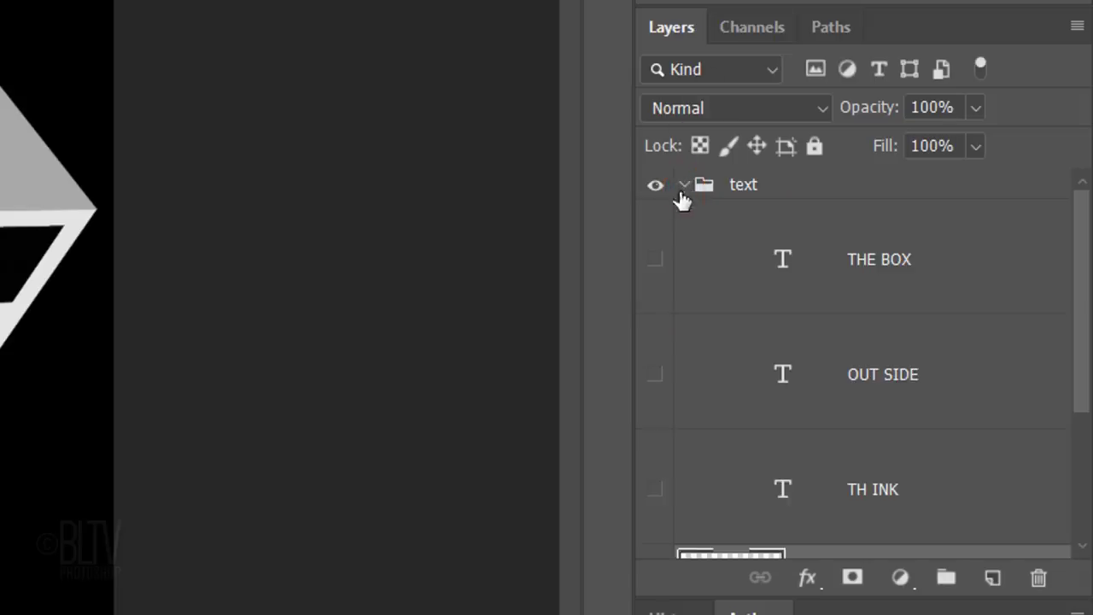
click(656, 491)
click(739, 489)
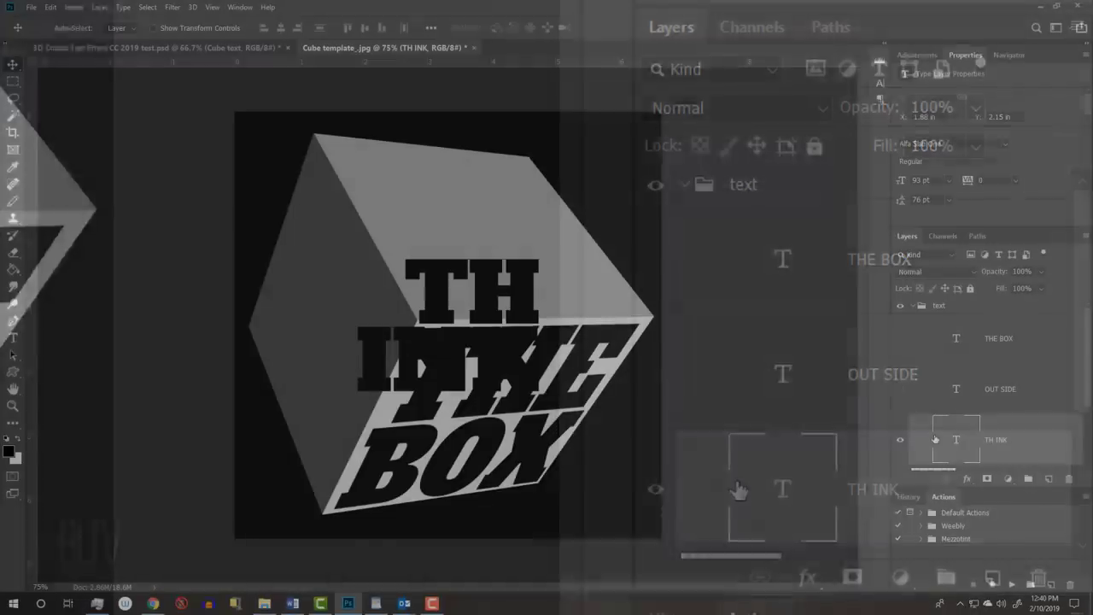
Copy the whole TH INK layer to the clipboard and deselect
key(ctrl+a)
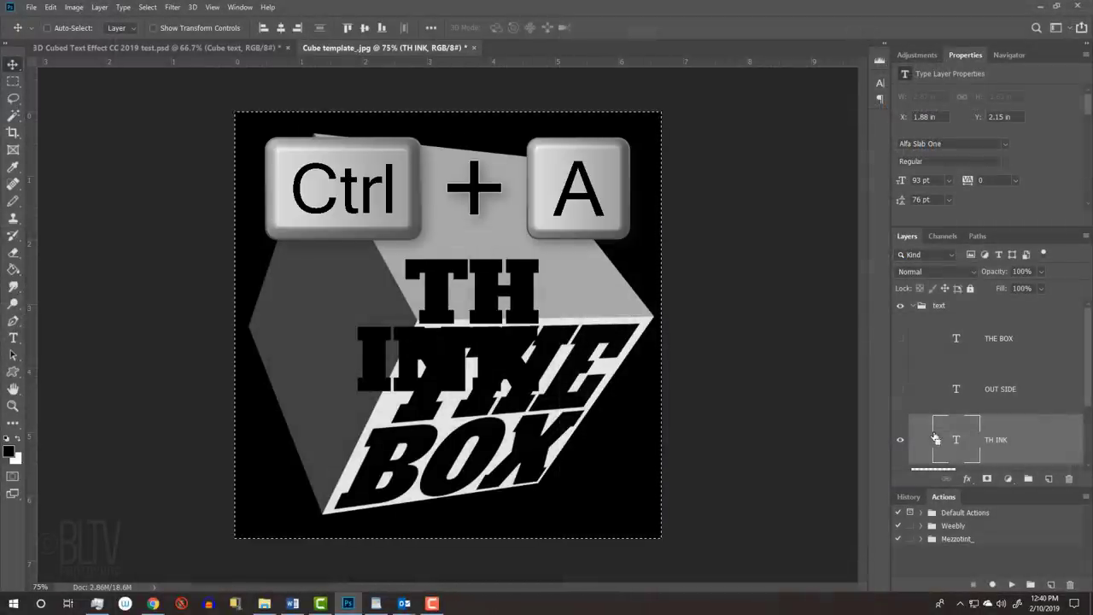
key(ctrl+c)
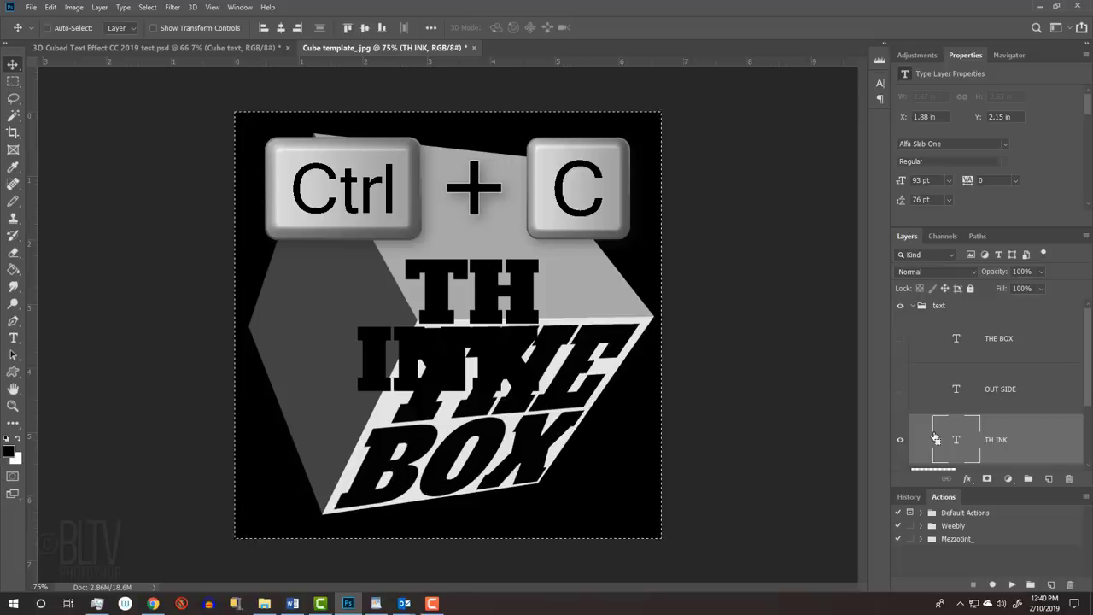
key(ctrl+d)
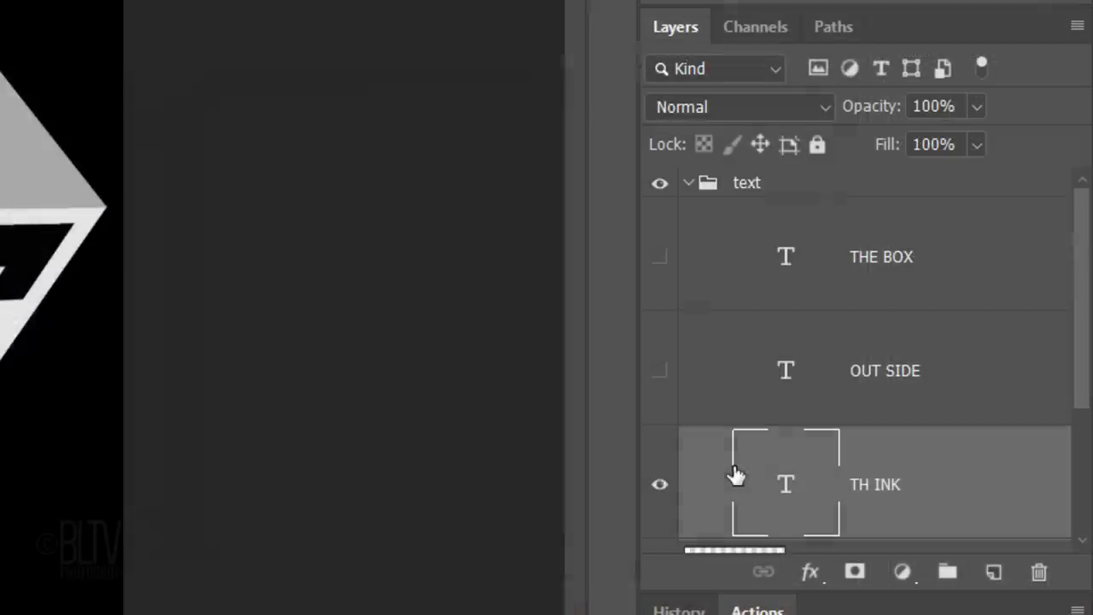
Hide TH INK again, collapse the text group, and add a new empty Layer 2
click(900, 440)
click(689, 184)
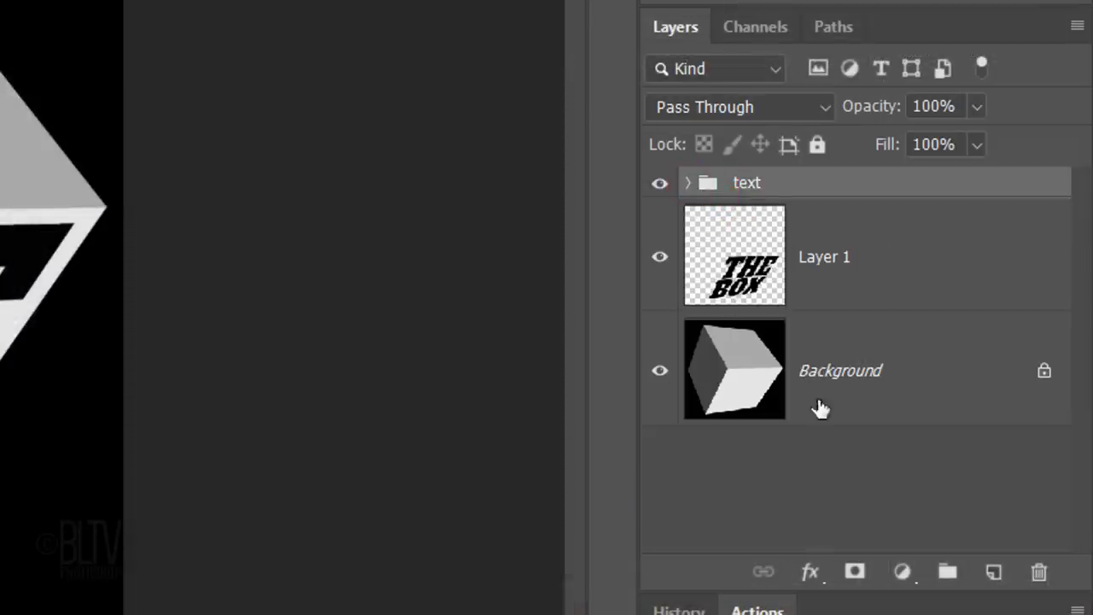
ctrl+click(991, 574)
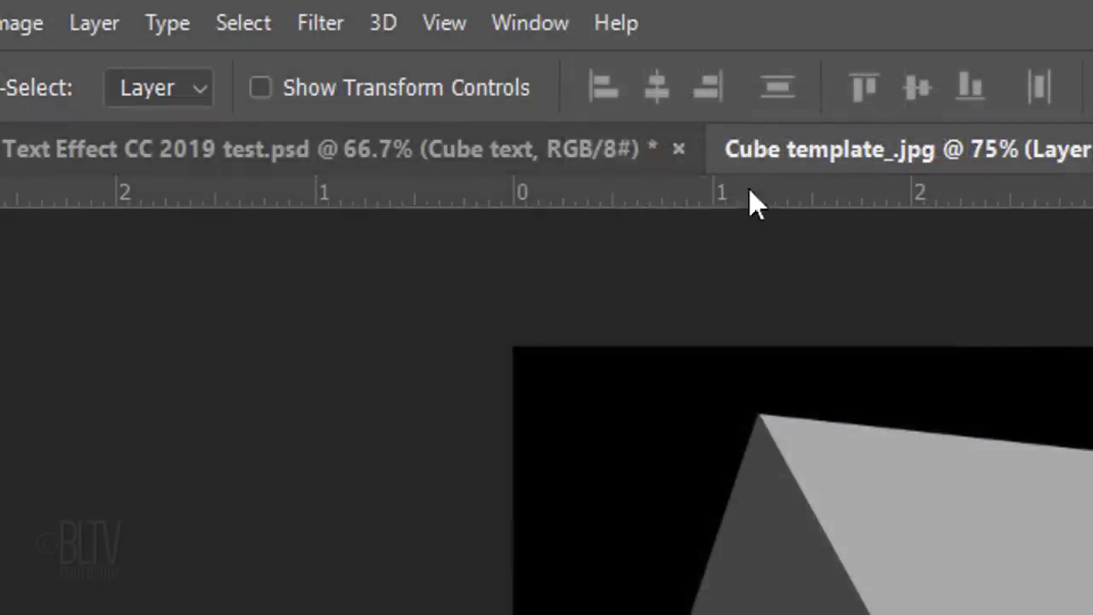
Paste TH INK into Vanishing Point, fit it in perspective on the cube's left face, and apply it to Layer 2
click(325, 26)
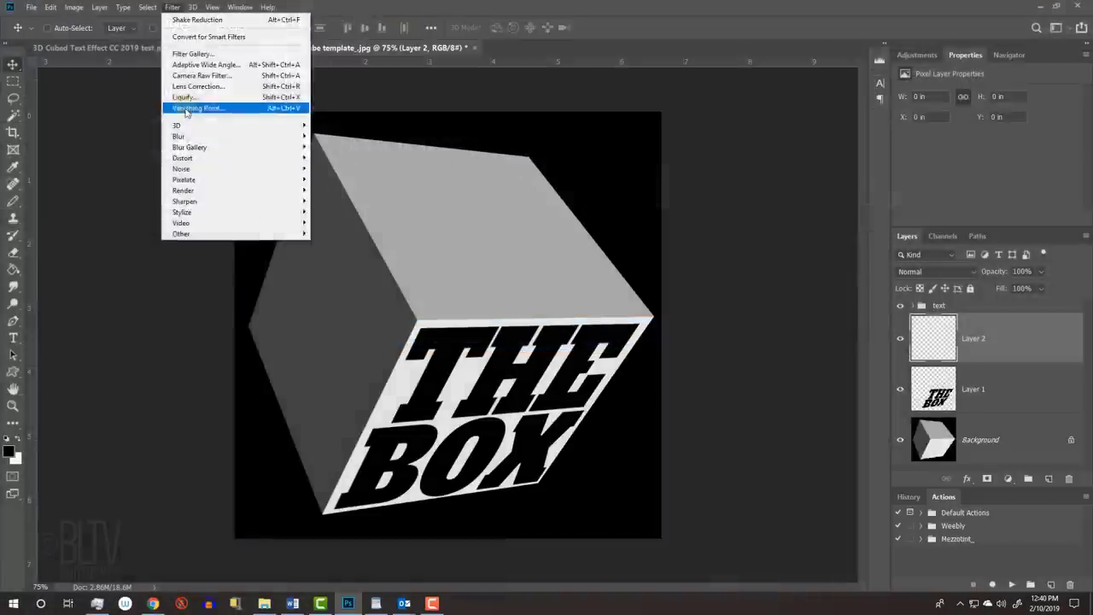
click(360, 336)
key(ctrl+v)
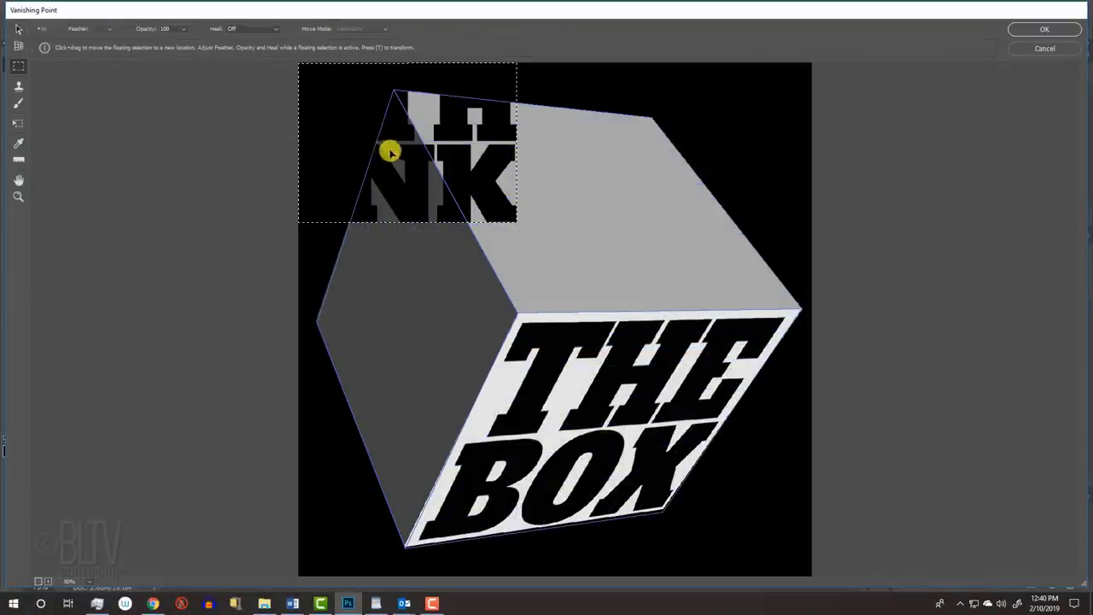
drag(396, 156, 388, 308)
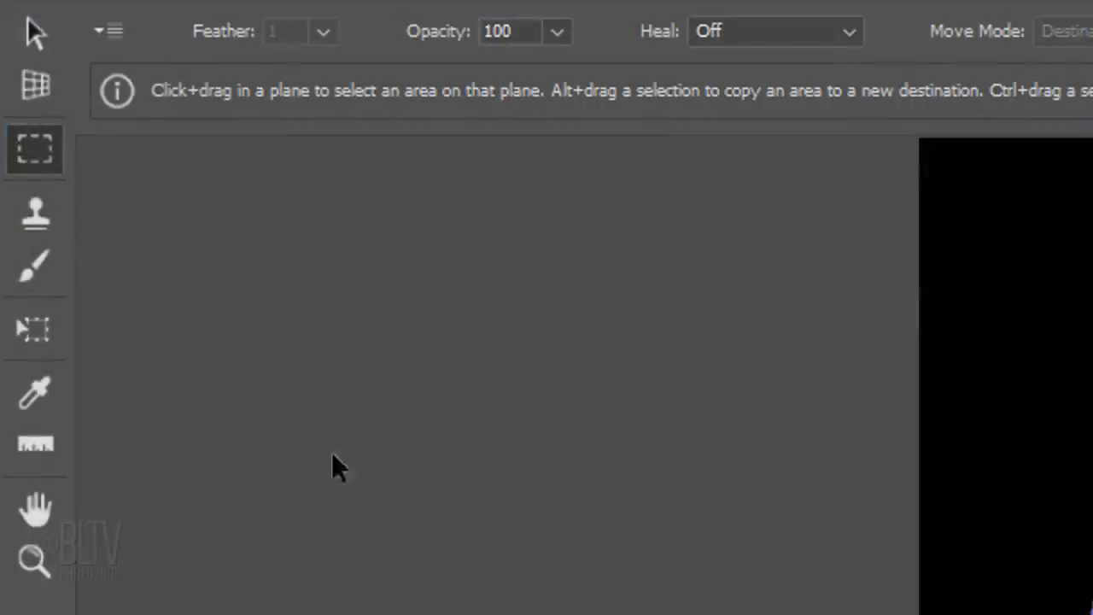
click(18, 125)
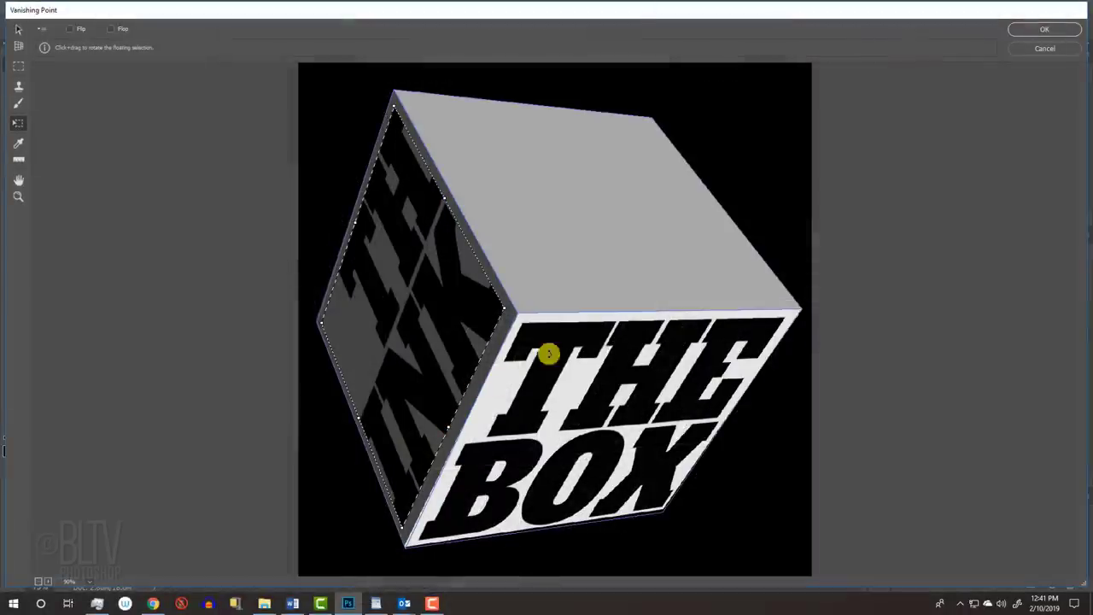
click(1026, 38)
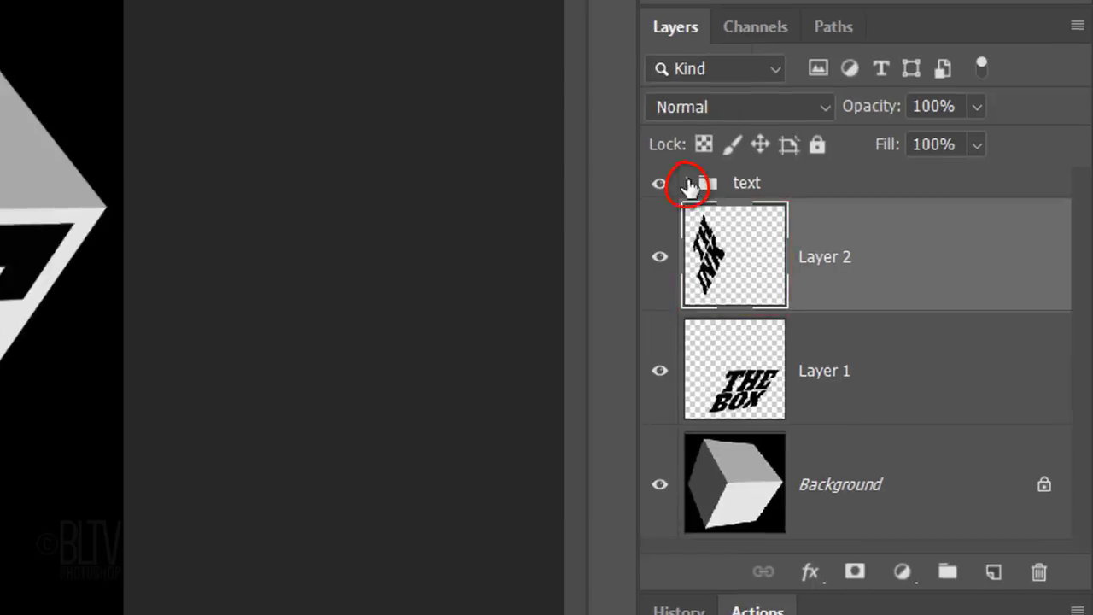
Briefly show and select the OUT SIDE text layer, collapse the text group, and add empty Layer 3
click(688, 182)
click(660, 373)
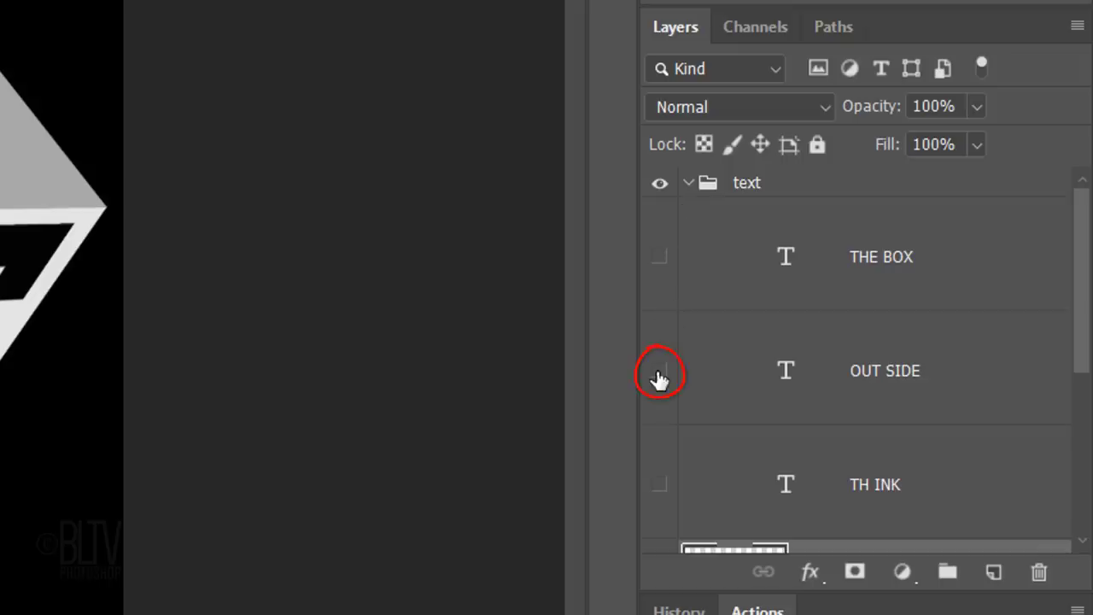
click(766, 373)
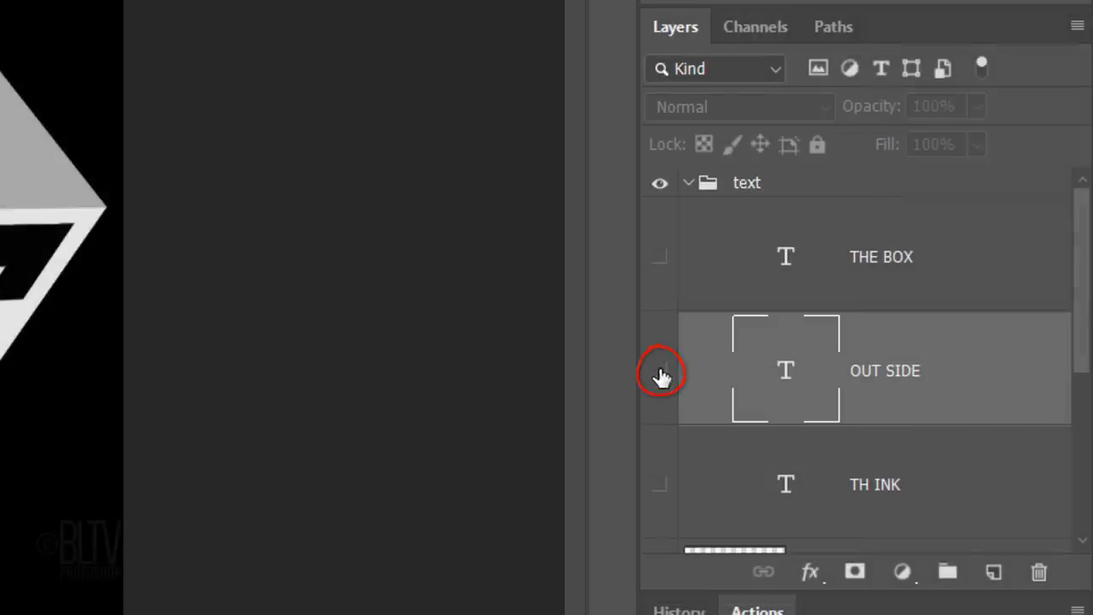
click(688, 184)
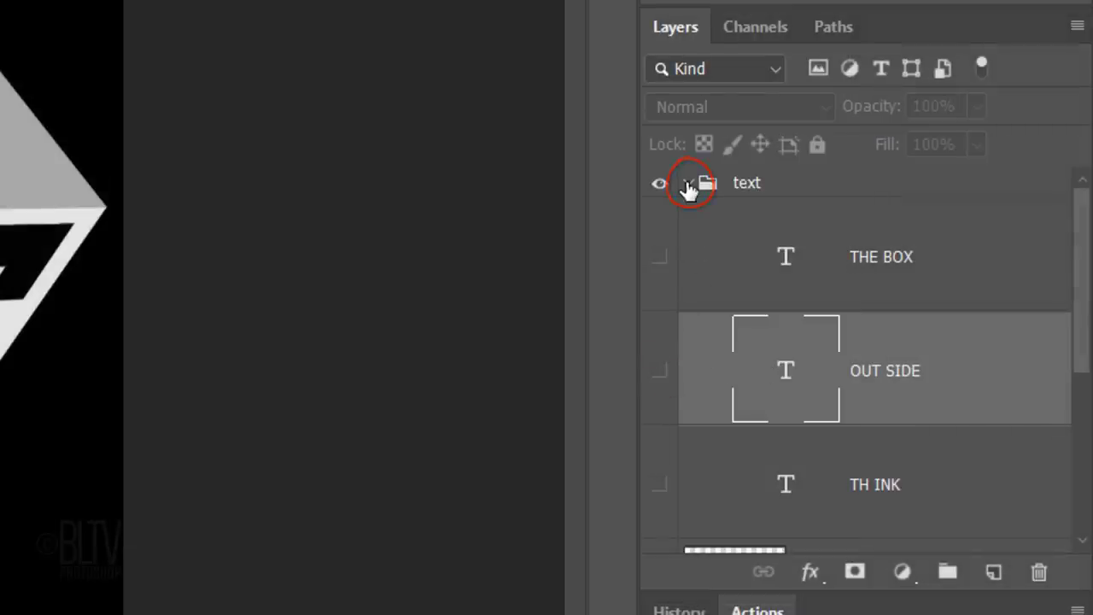
ctrl+click(993, 574)
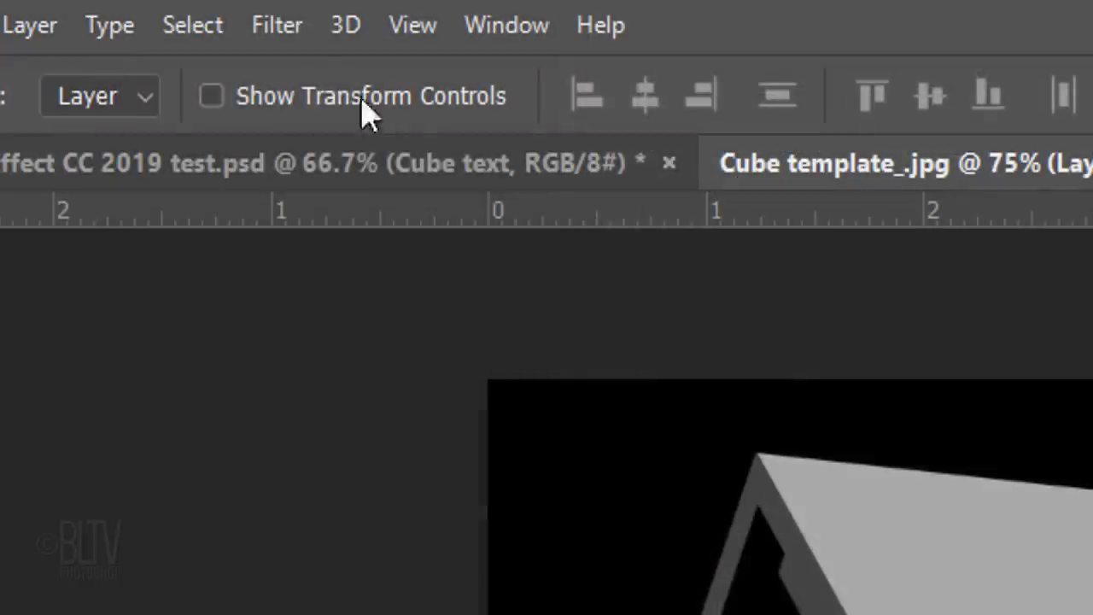
In Vanishing Point, paste the OUTSIDE text onto the cube's top plane, rotate it into place, and apply
click(287, 30)
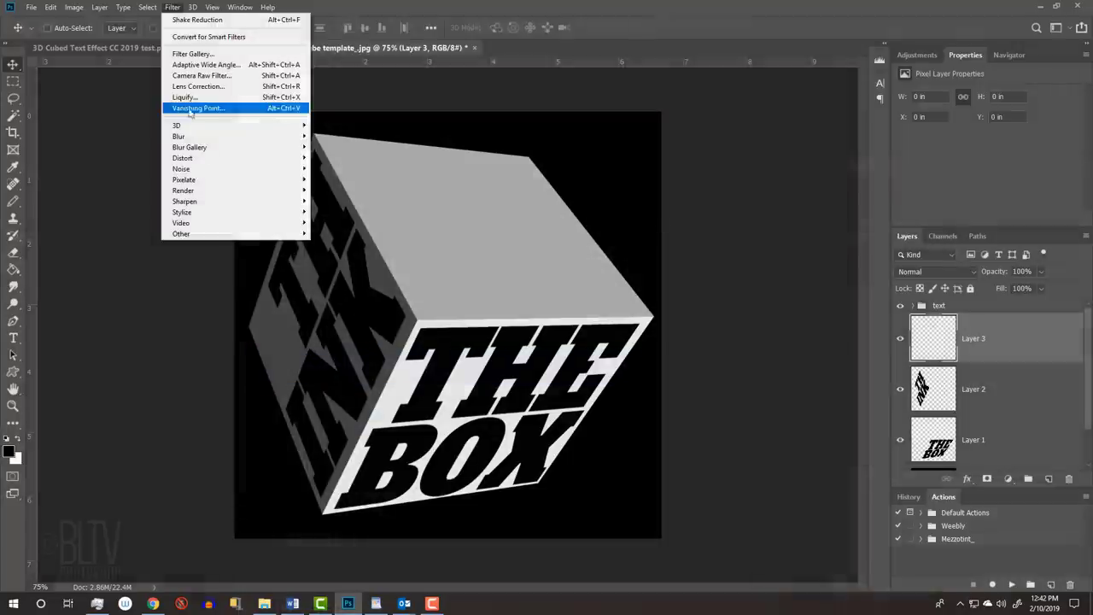
click(335, 375)
key(ctrl+v)
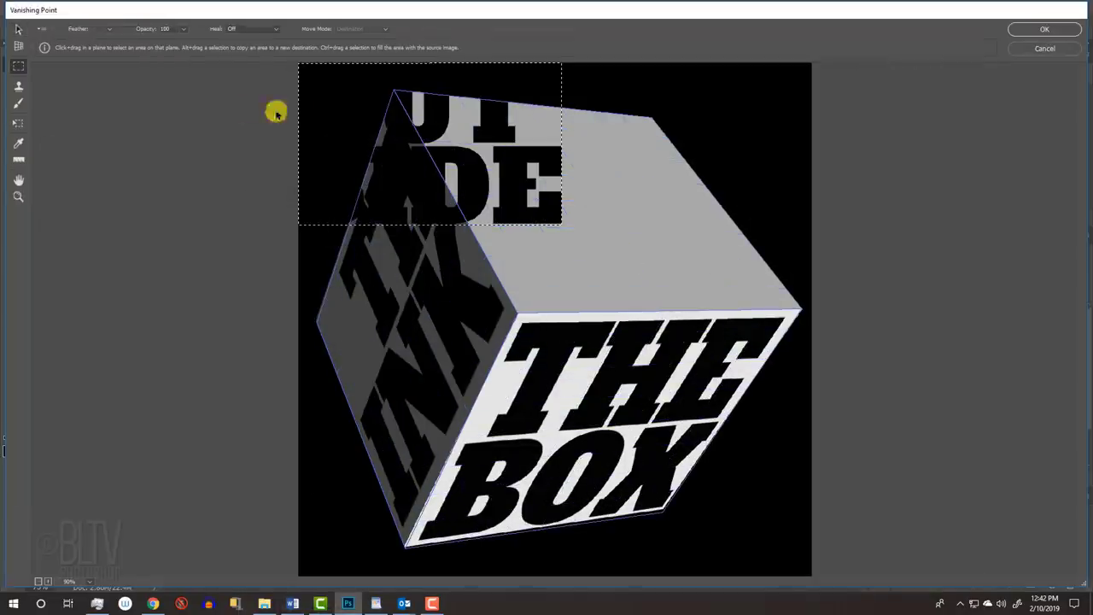
drag(397, 146, 564, 195)
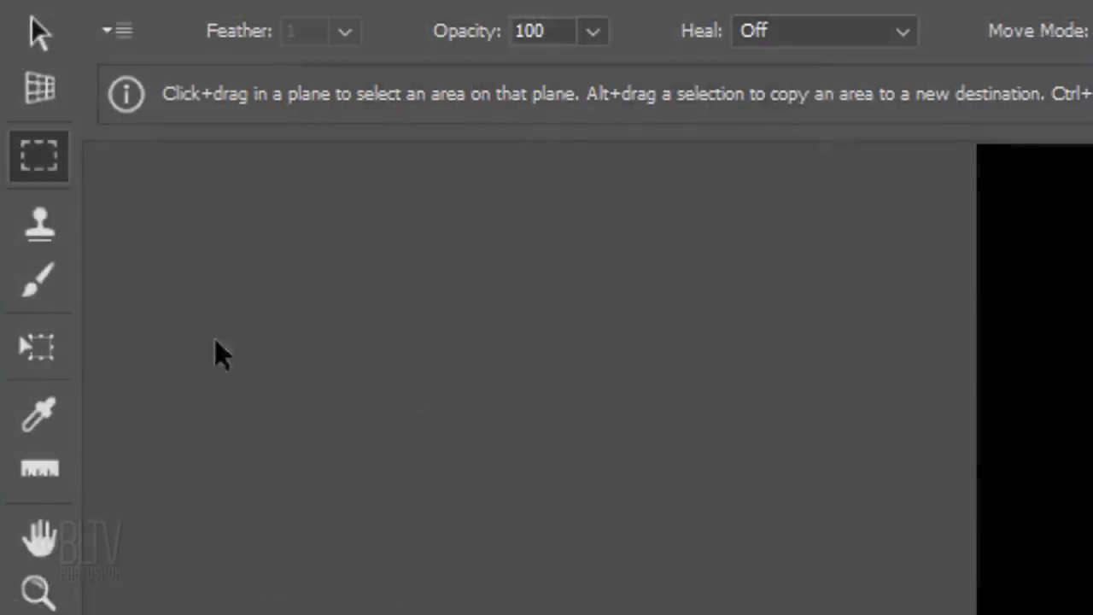
click(20, 123)
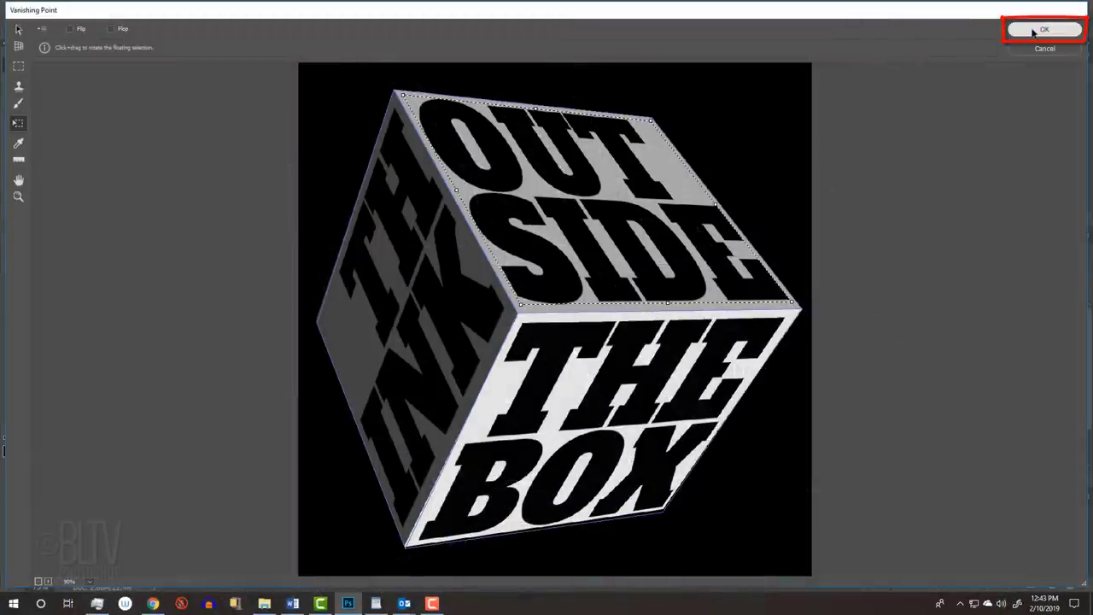
click(1043, 30)
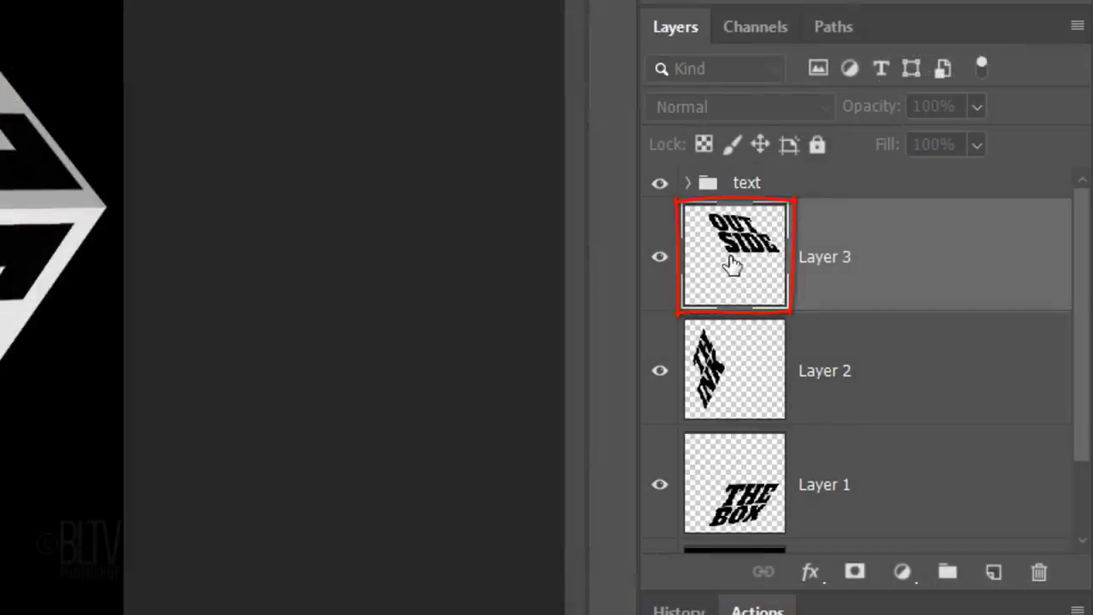
Give Layer 3 a Color Overlay layer style in pure red ff0000
double_click(732, 260)
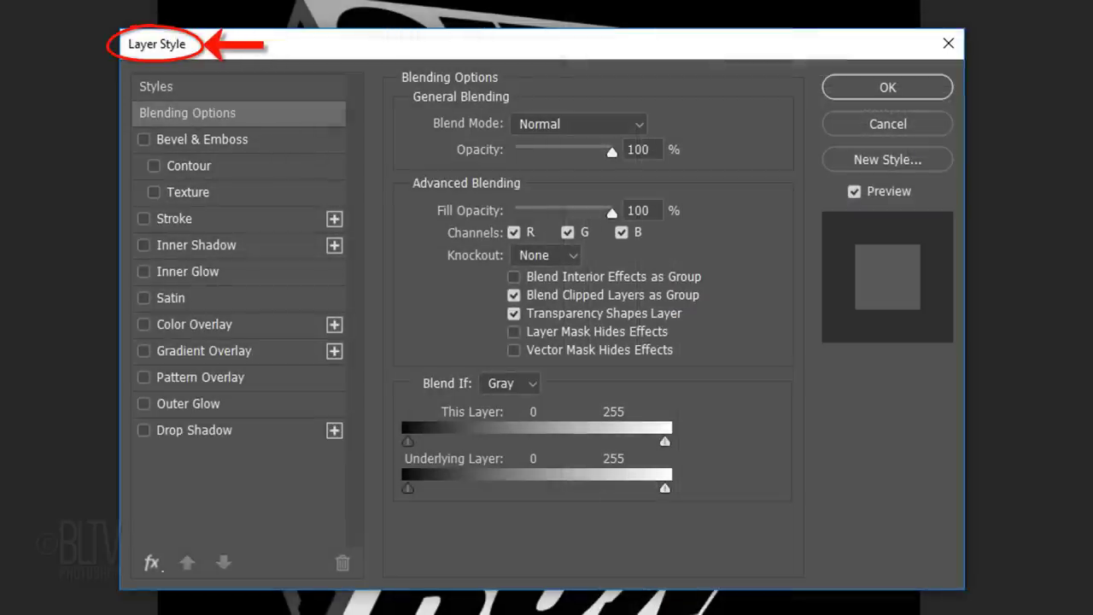
click(201, 325)
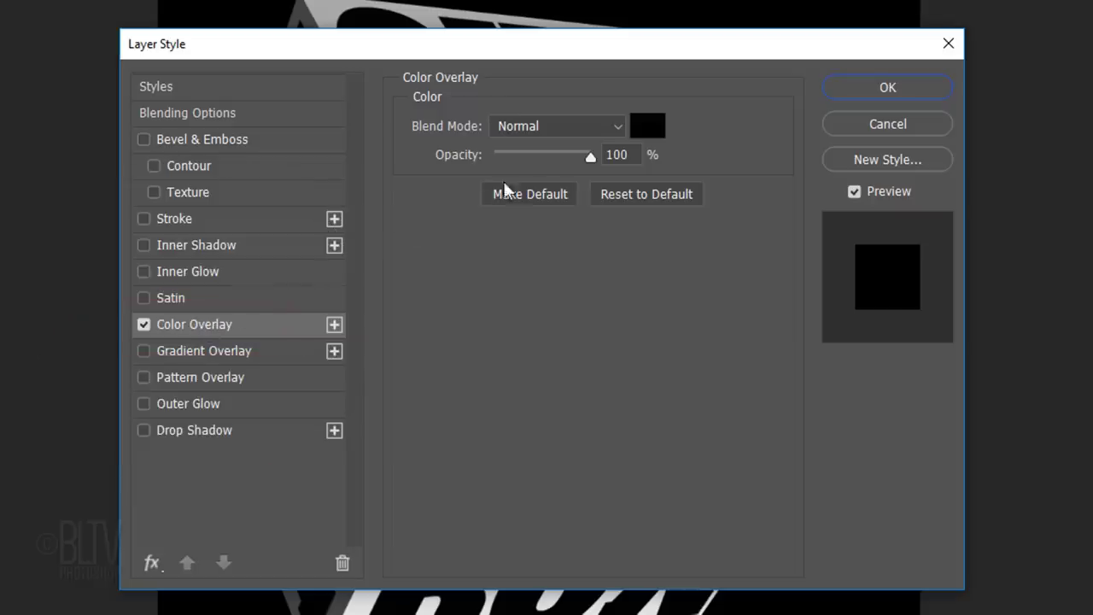
click(643, 128)
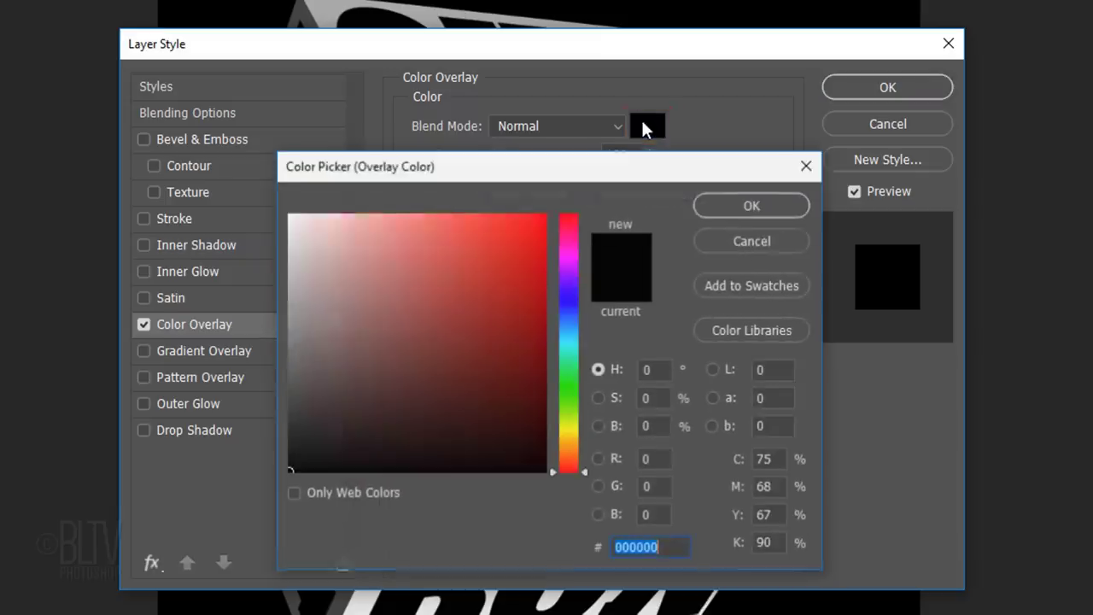
drag(513, 227, 582, 202)
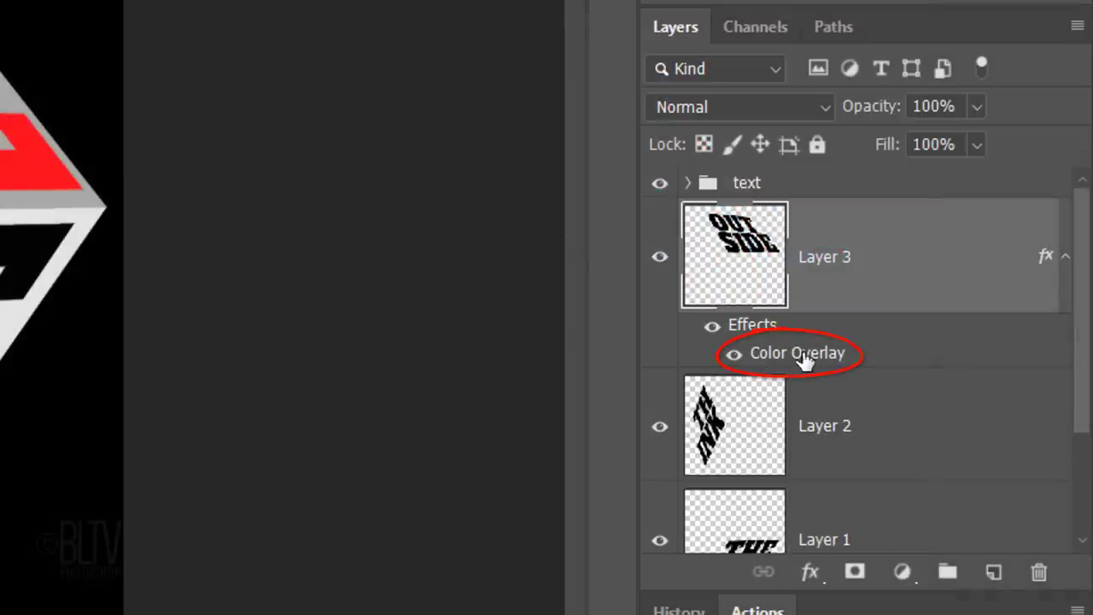
Alt-drag Layer 3's red Color Overlay effect onto Layer 2 and then onto Layer 1
key(alt)
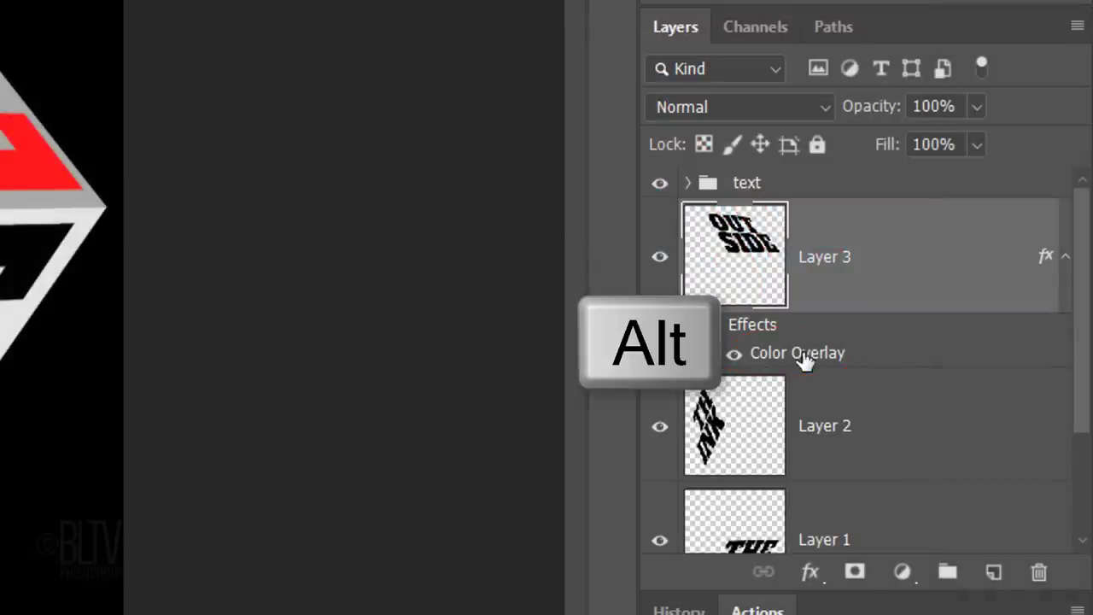
alt+drag(805, 361, 809, 453)
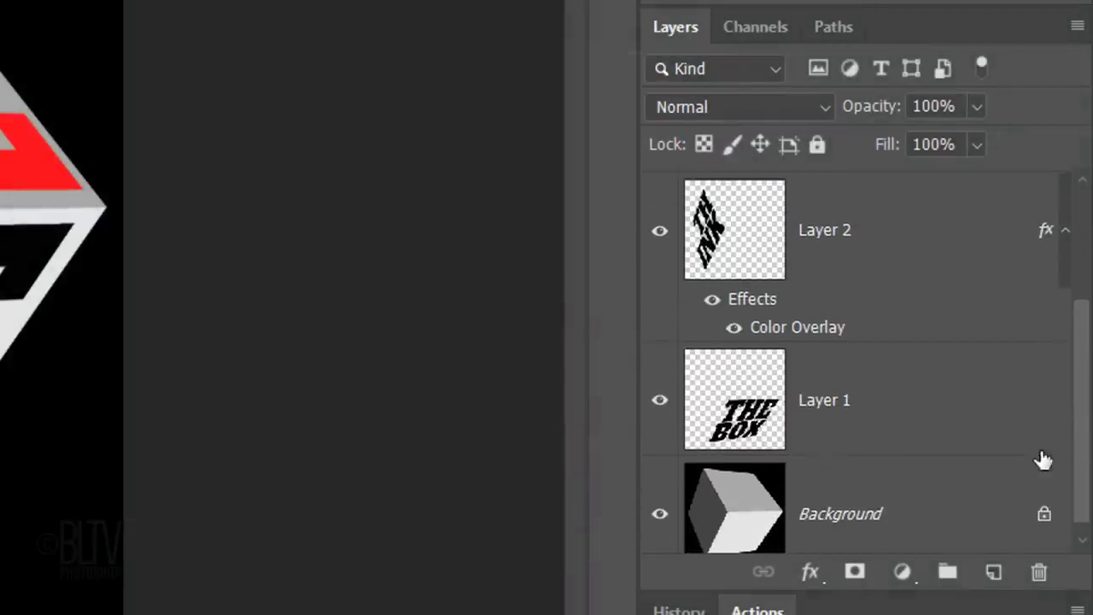
drag(805, 333, 810, 425)
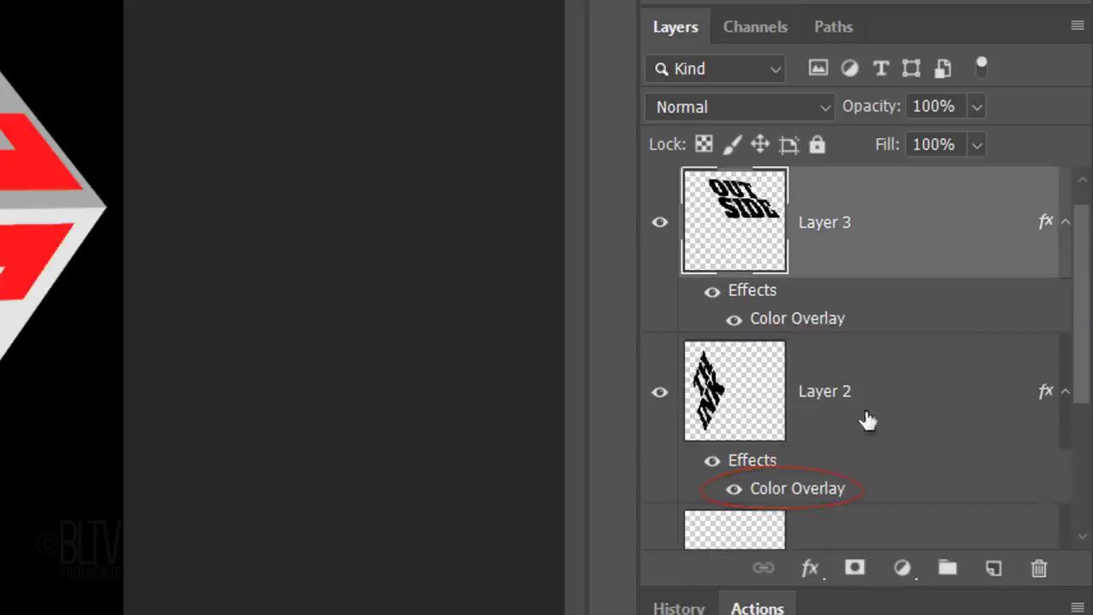
drag(1081, 351, 1073, 520)
With the Background layer selected, create the new Layer 4 directly above it for the black fill
click(955, 517)
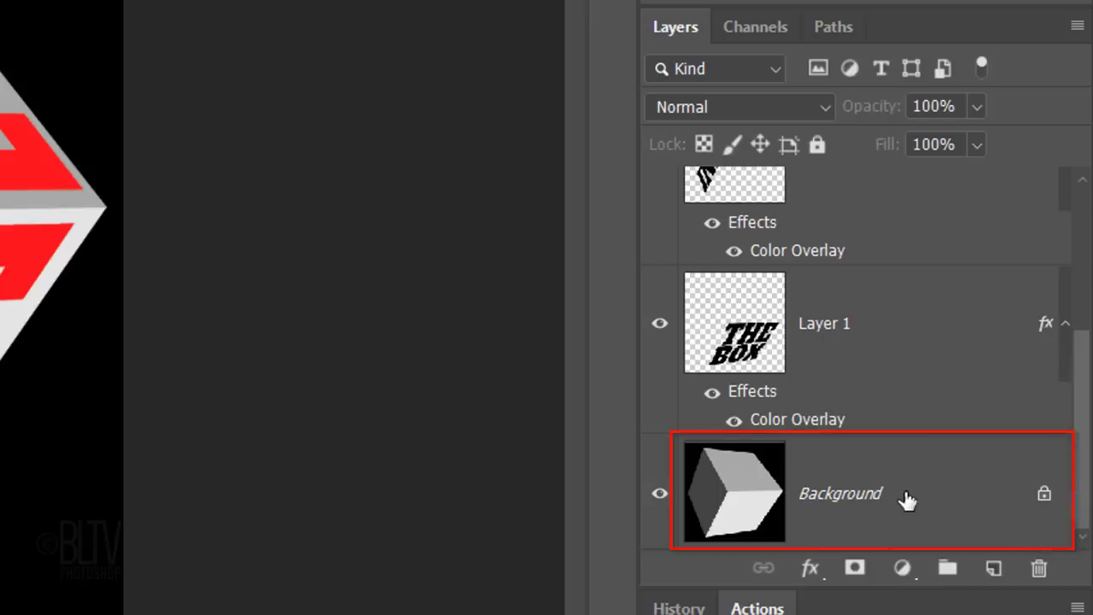
click(907, 501)
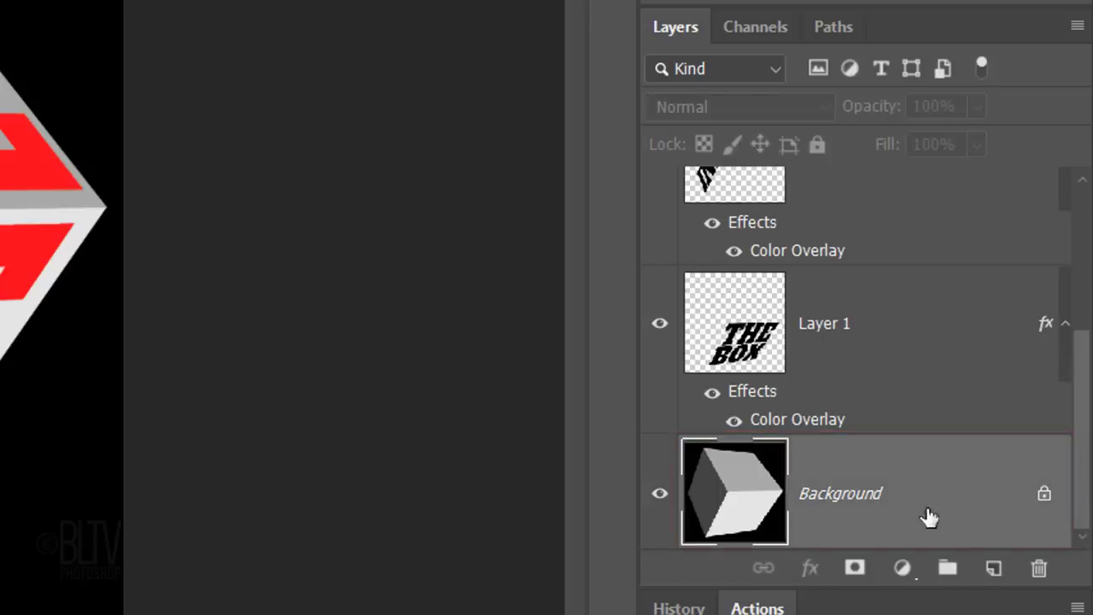
click(994, 570)
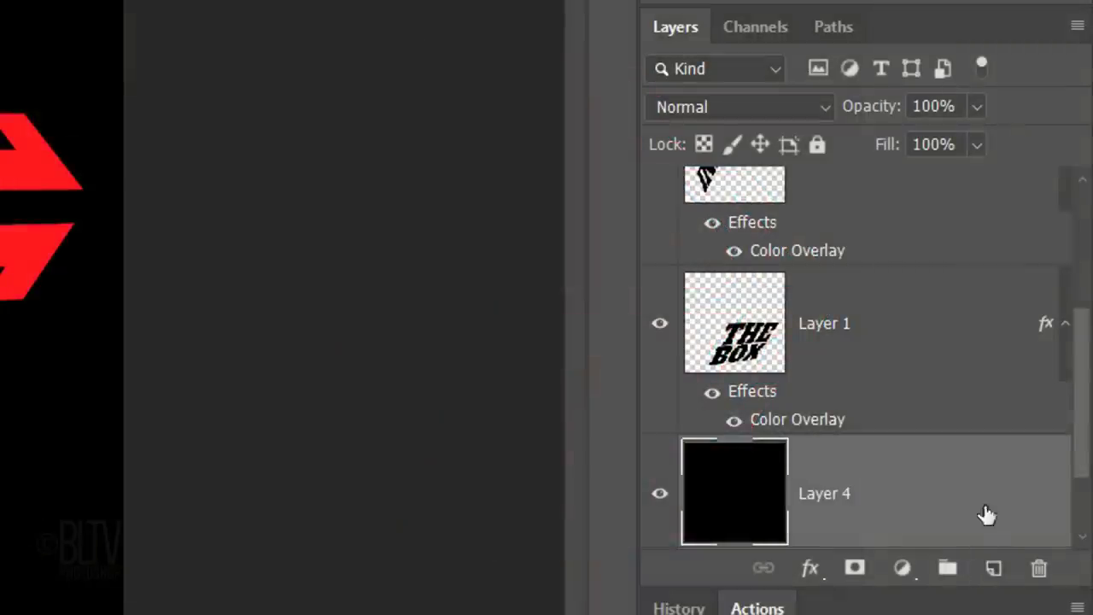
Set Layer 2's Color Overlay brightness to 50, giving a darker 800000 red
scroll(983, 469, up, 3)
click(789, 378)
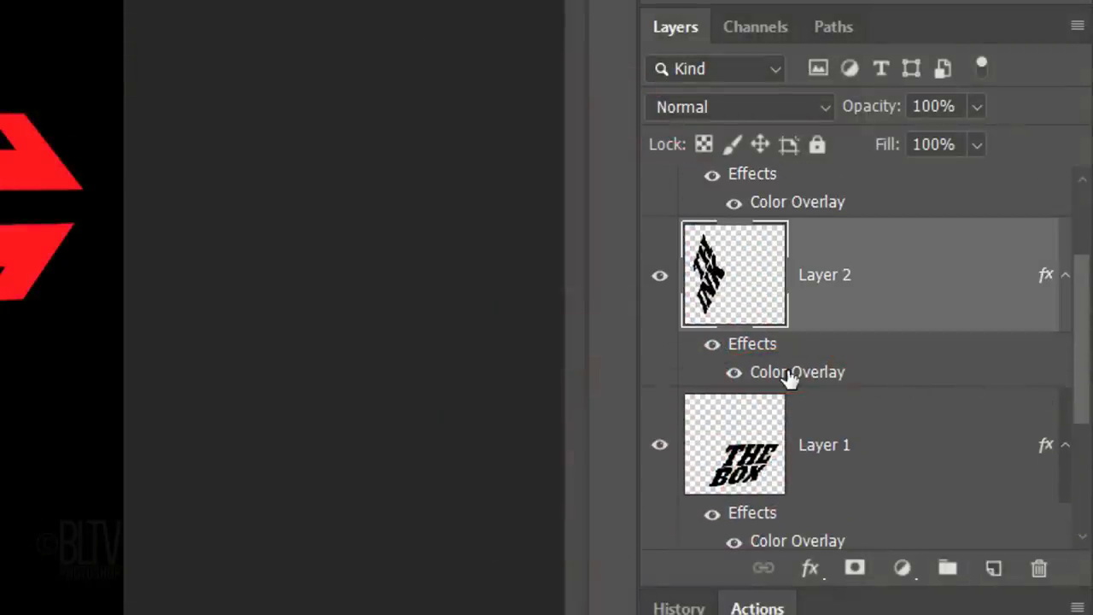
double_click(789, 373)
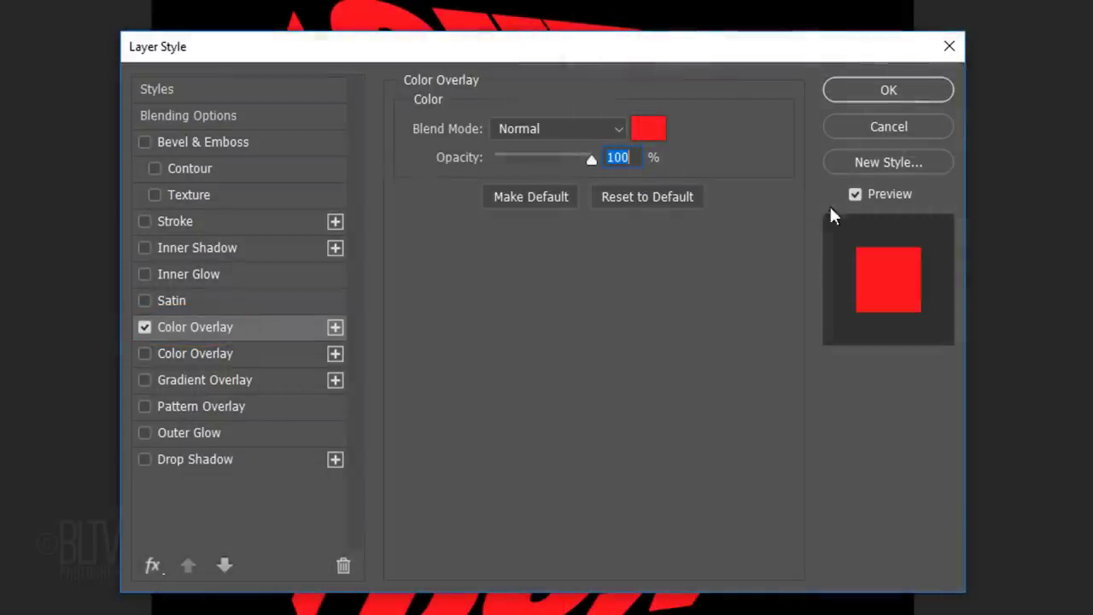
click(646, 130)
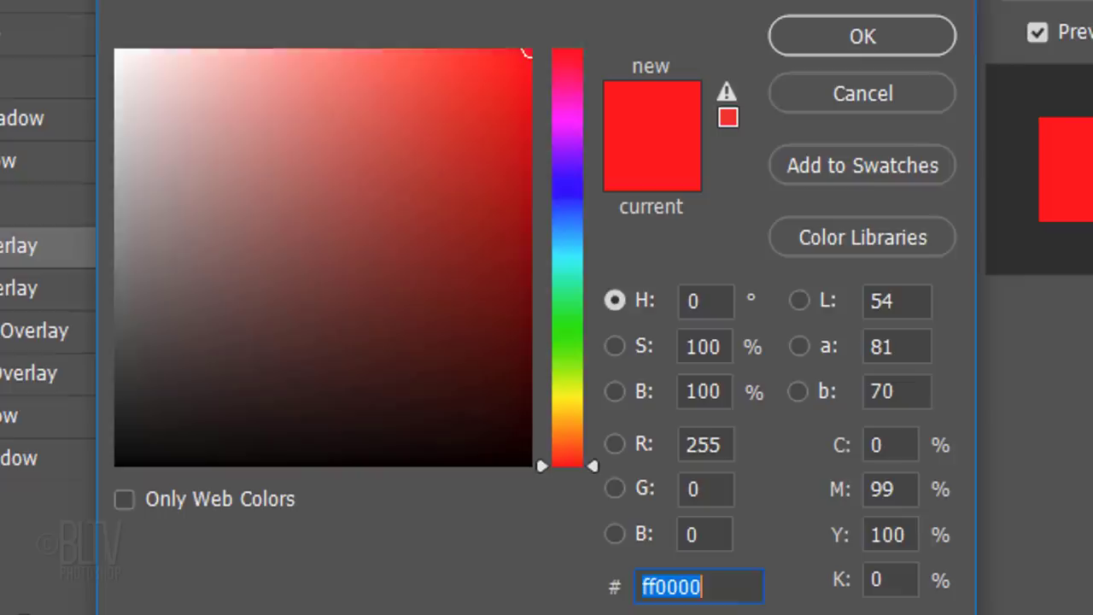
click(719, 391)
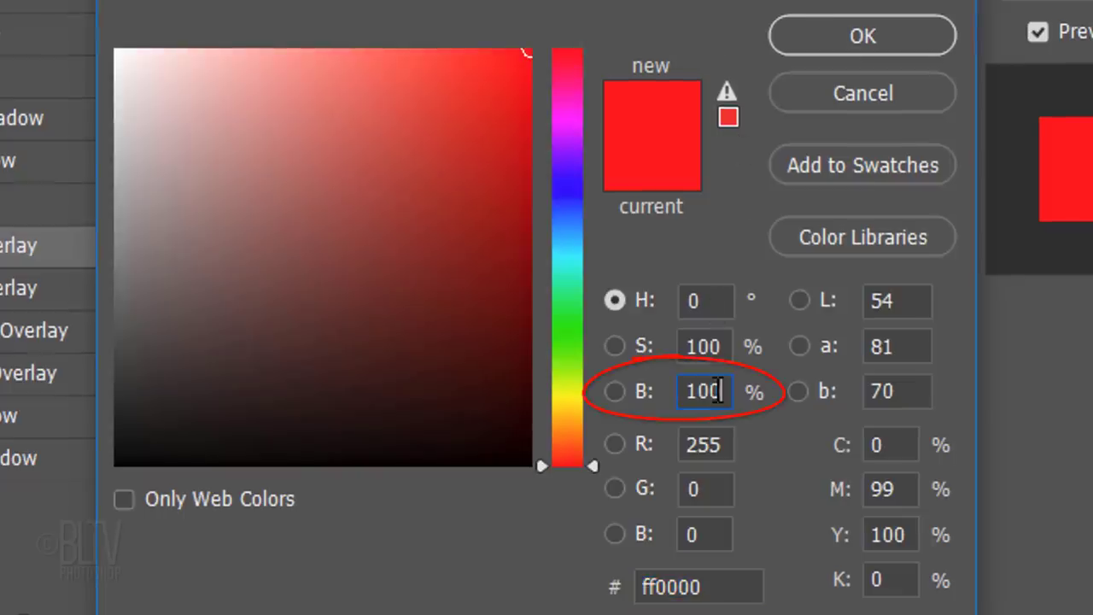
double_click(719, 391)
text(50)
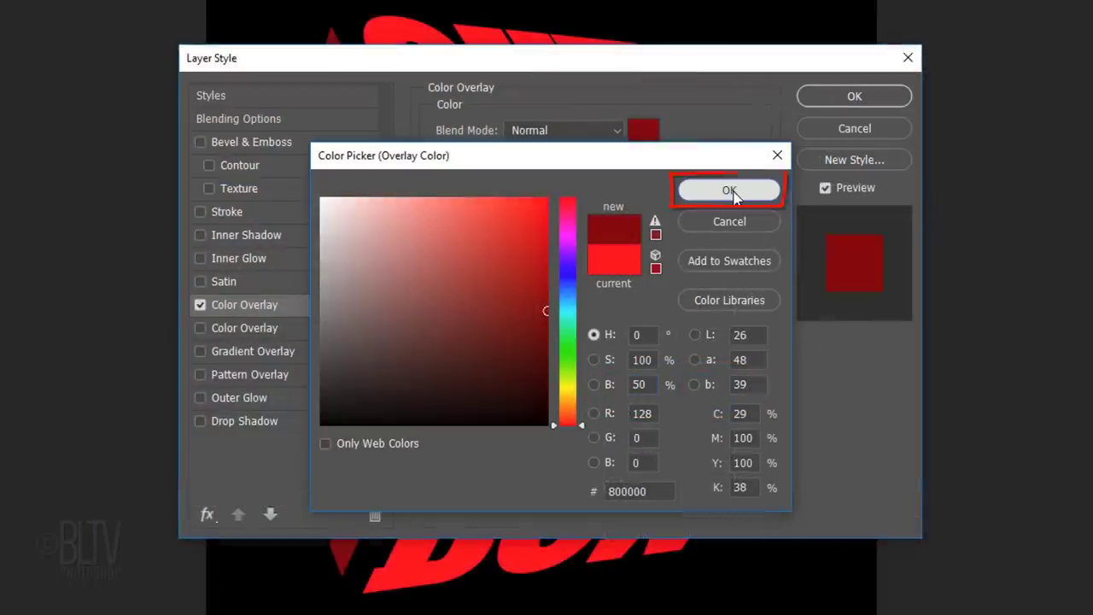
click(730, 191)
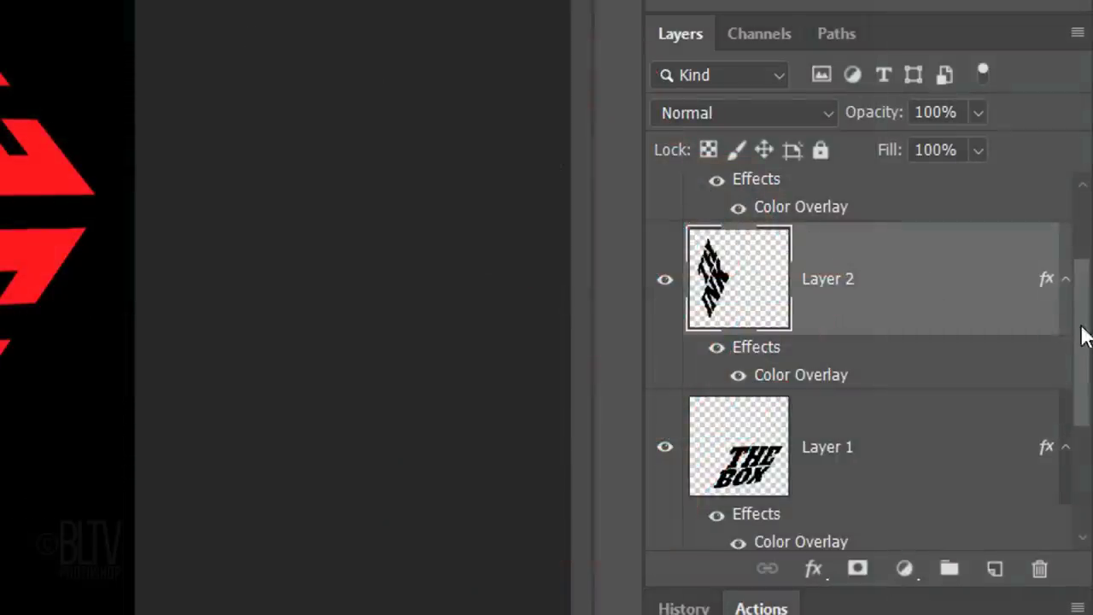
Set Layer 3's Color Overlay brightness to 75, giving a mid red bf0000
drag(1081, 334, 1065, 276)
click(793, 350)
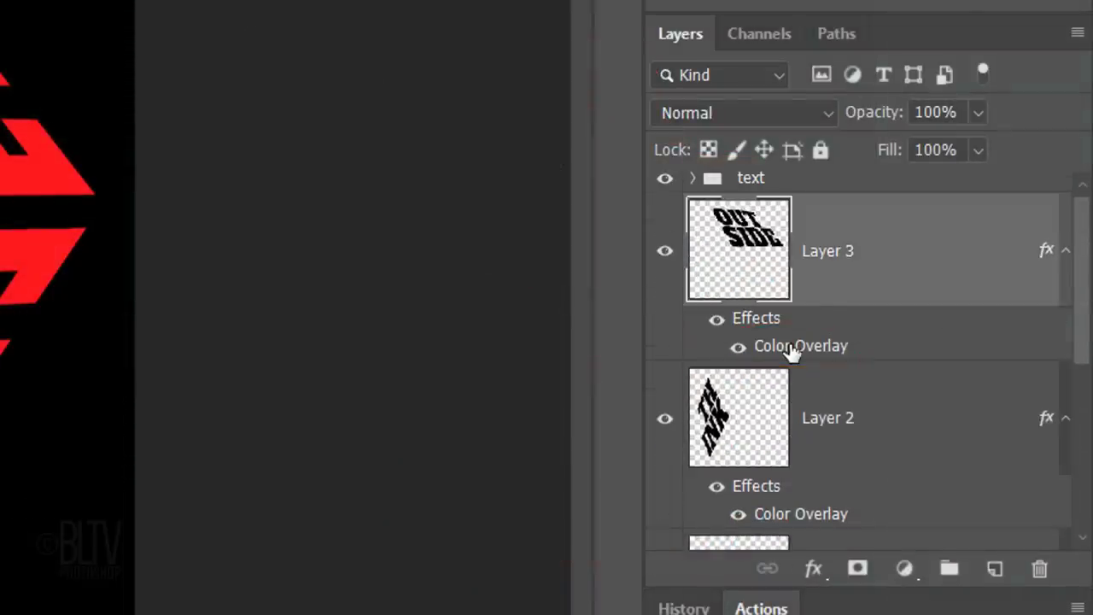
double_click(792, 350)
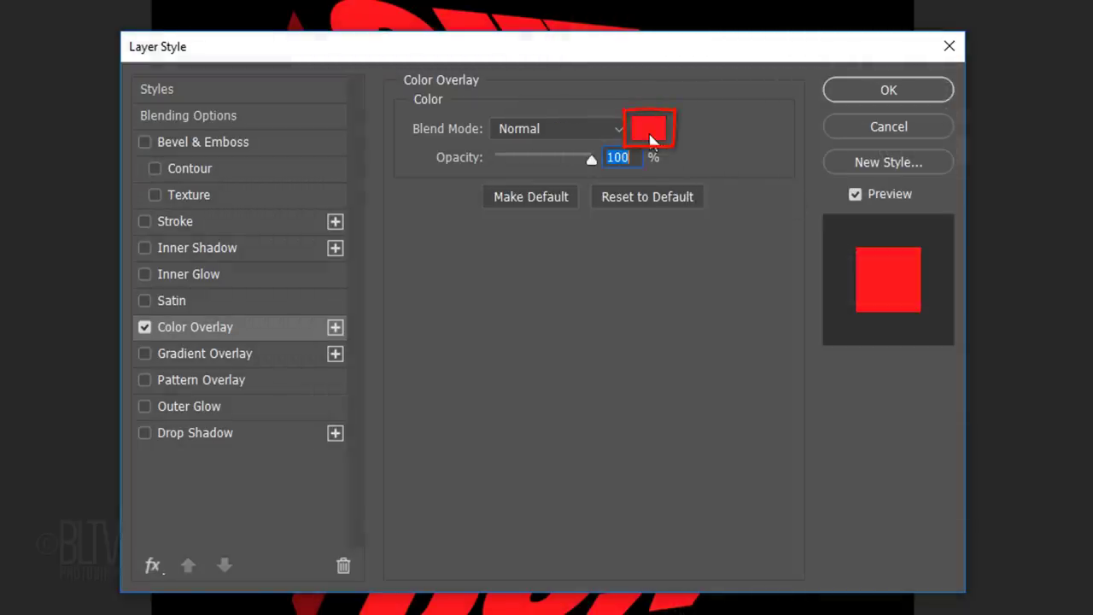
click(651, 130)
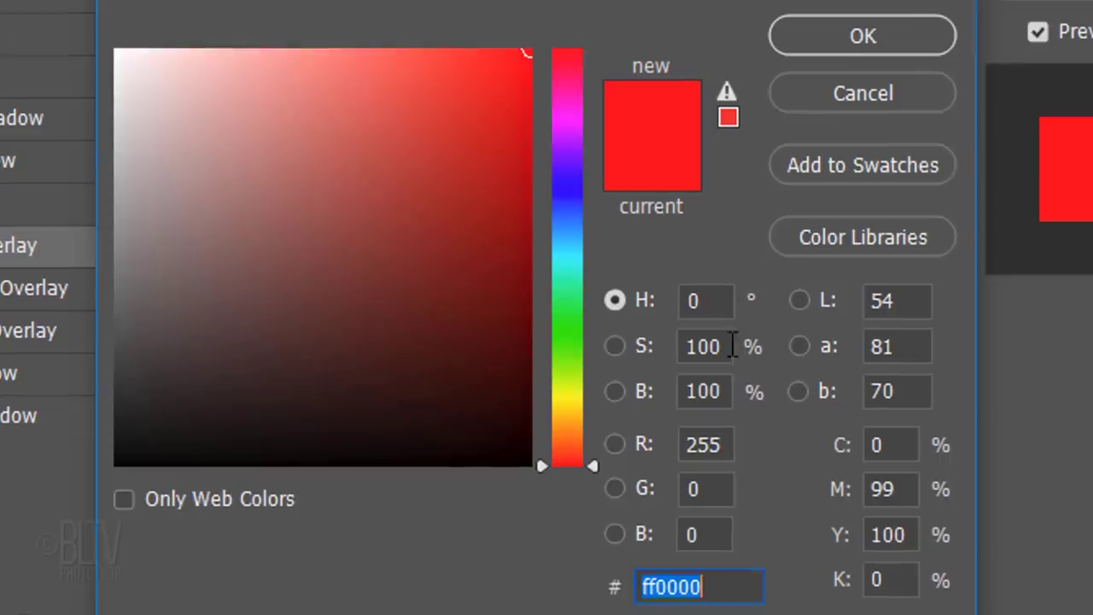
click(698, 398)
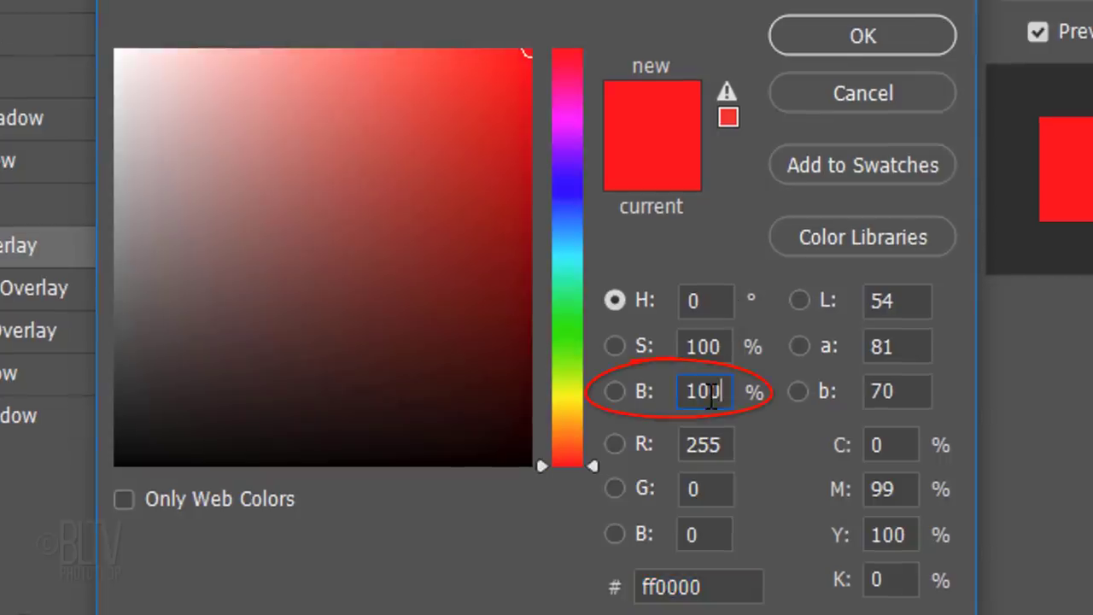
key(BackSpace)
key(BackSpace)
key(BackSpace)
text(75)
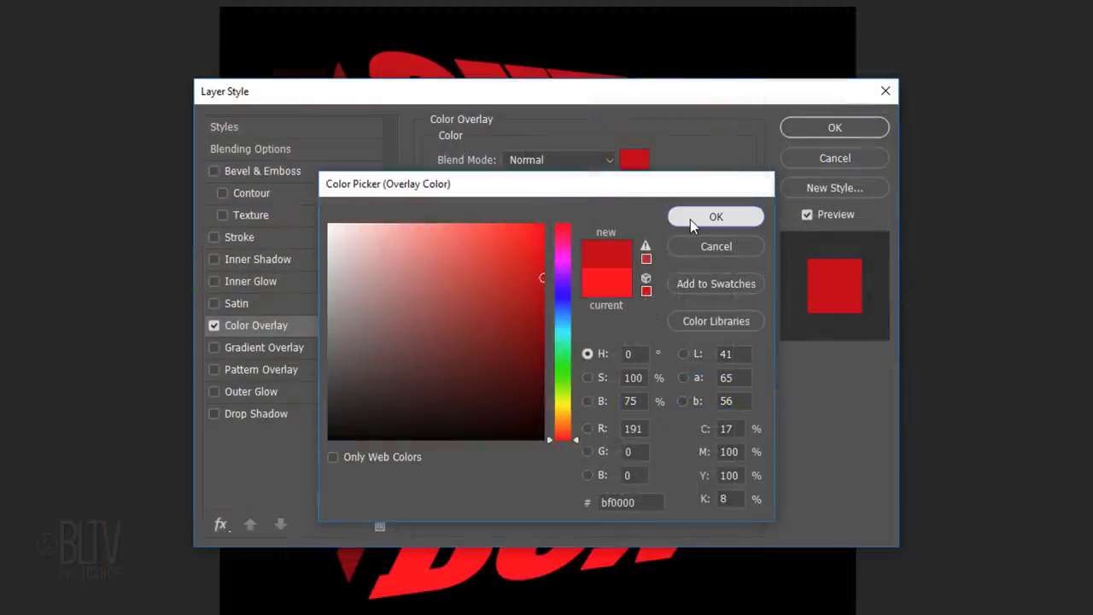
click(811, 38)
click(820, 129)
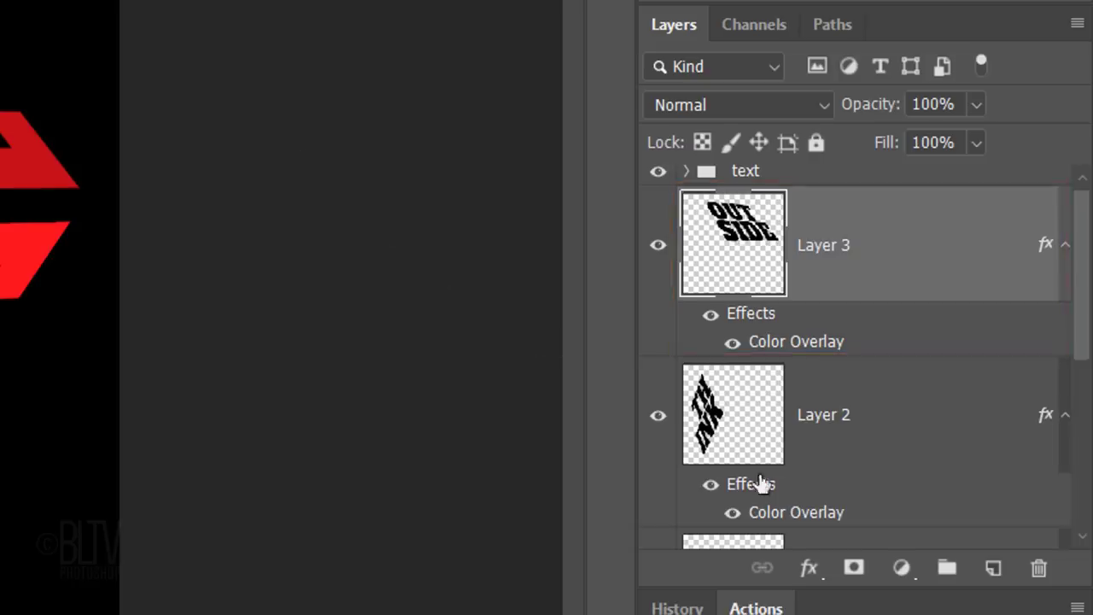
Bring up the fill and adjustment layer menu to start a Hue/Saturation adjustment
click(907, 569)
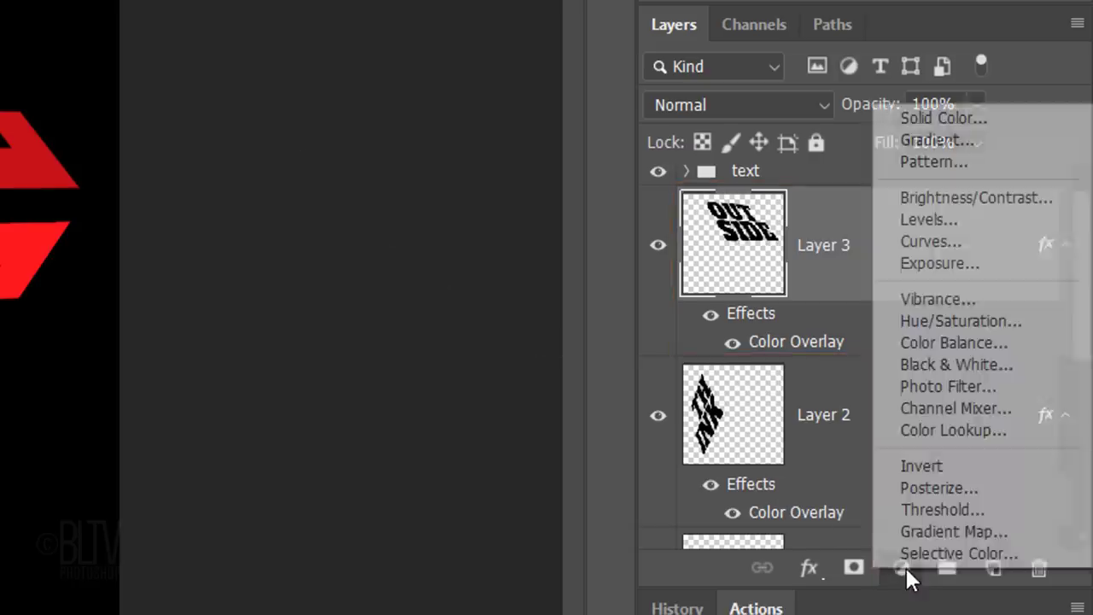